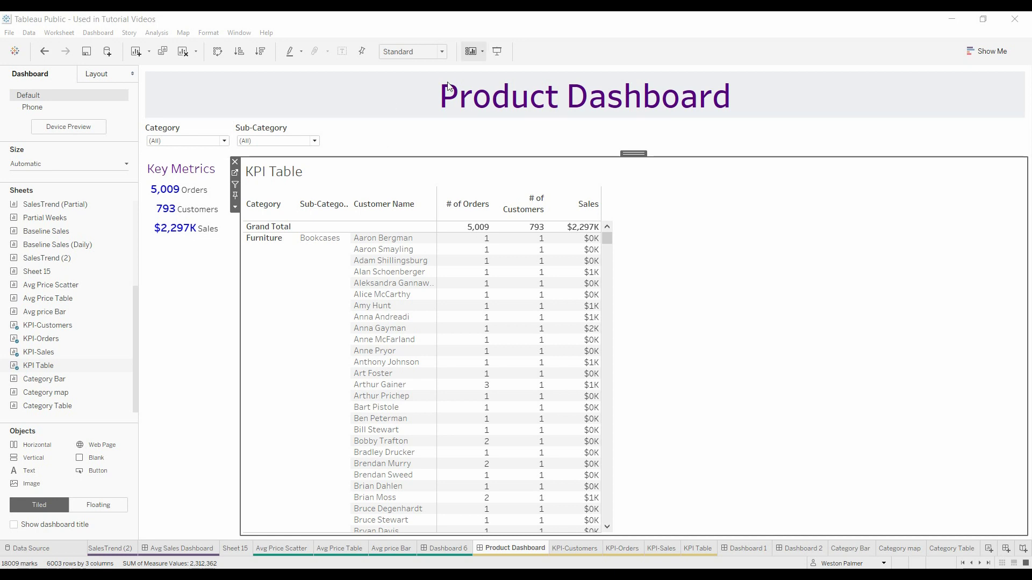
# Open the KPI Table worksheet
pyautogui.moveTo(212, 209)
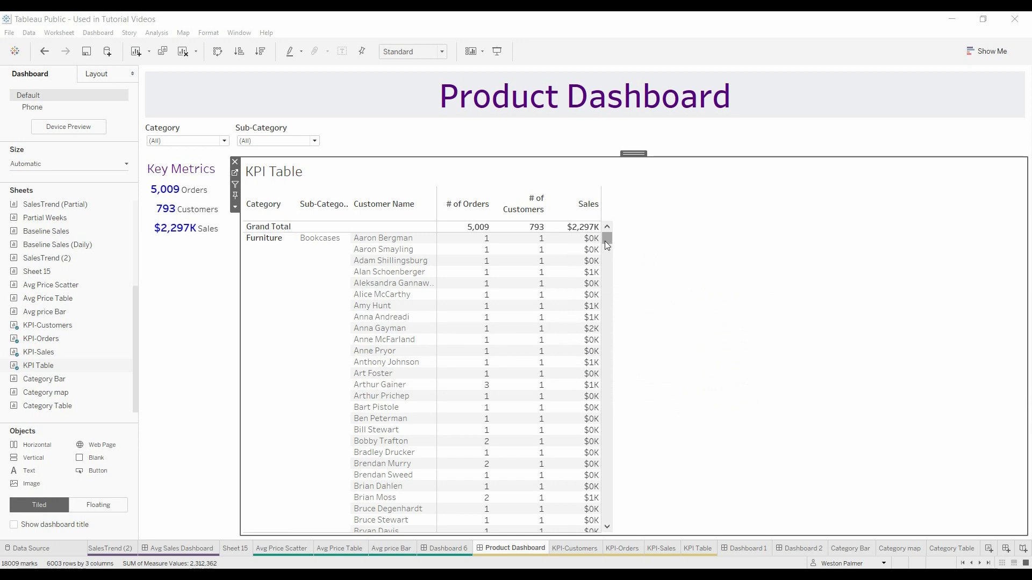
pyautogui.moveTo(605, 241); pyautogui.dragTo(608, 245)
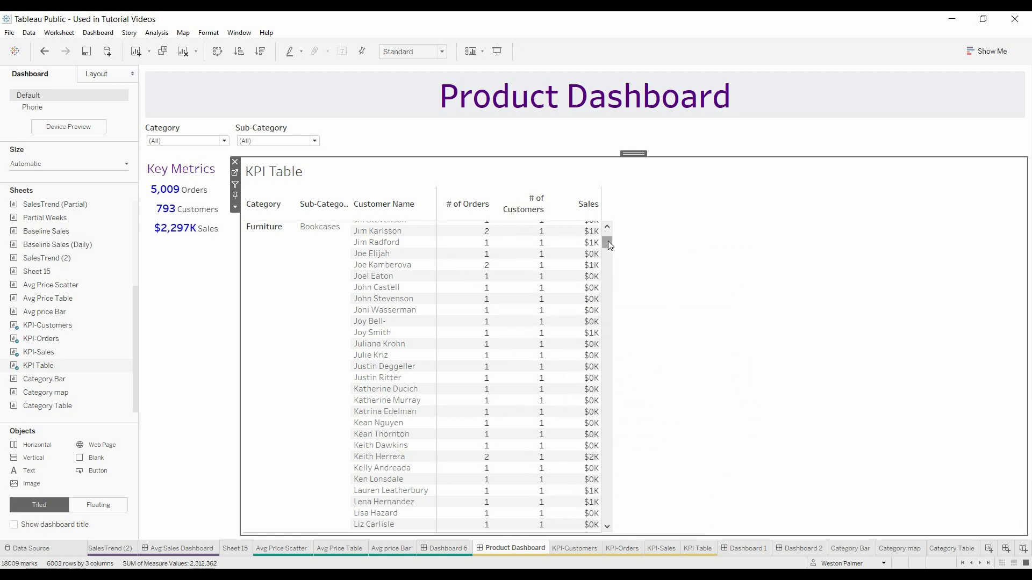
pyautogui.moveTo(608, 241); pyautogui.dragTo(607, 230)
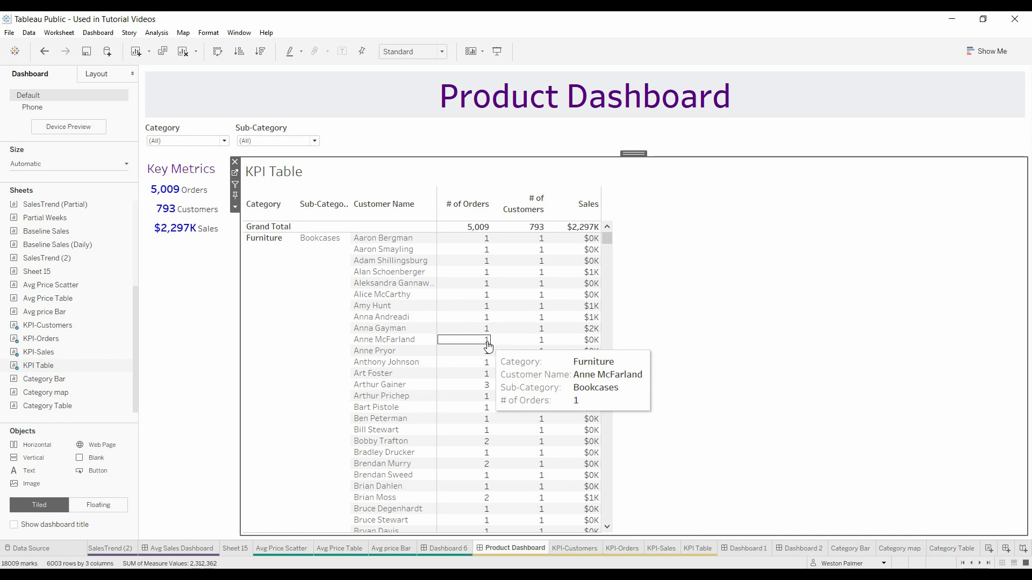
pyautogui.click(237, 173)
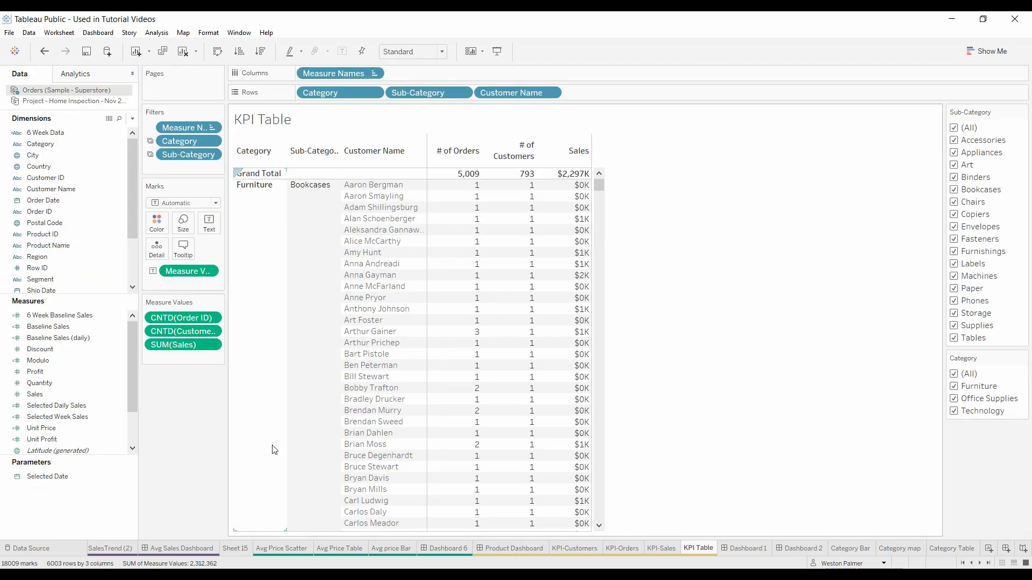
# Start a new parameter named 'Min Number of Orders'
pyautogui.click(133, 118)
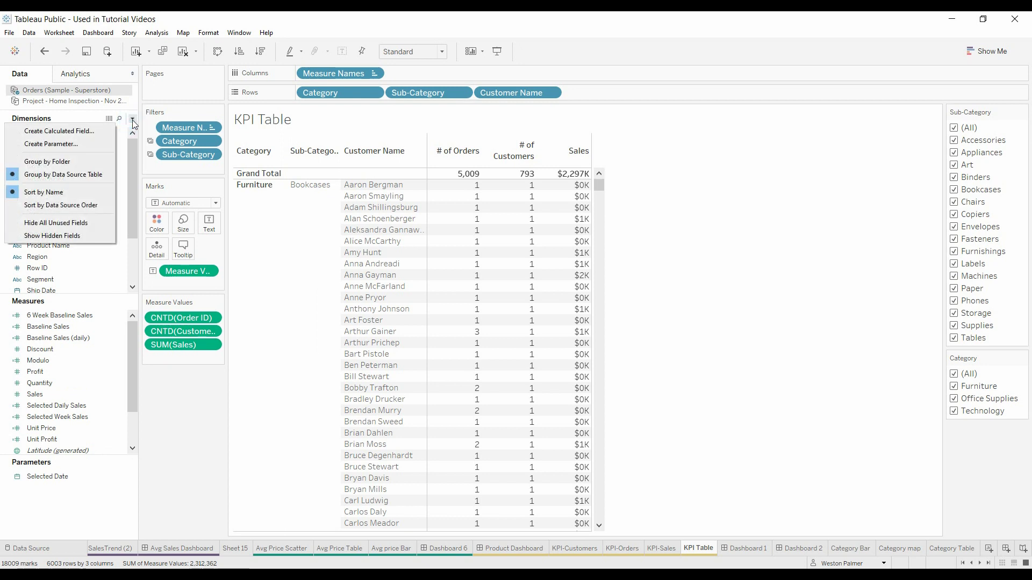
pyautogui.click(71, 144)
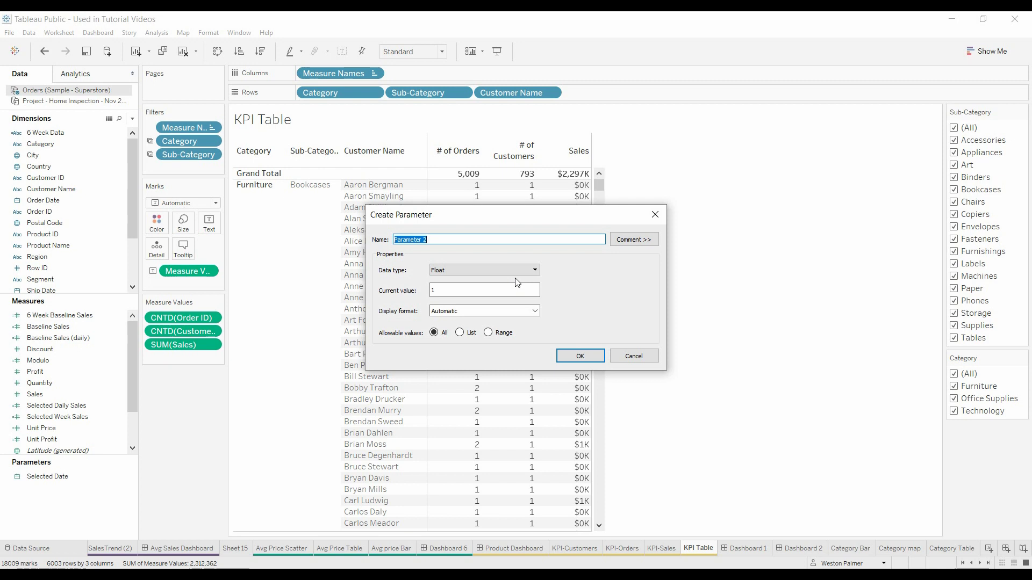
pyautogui.write('M')
pyautogui.write('in Or')
pyautogui.press('BackSpace')
pyautogui.press('BackSpace')
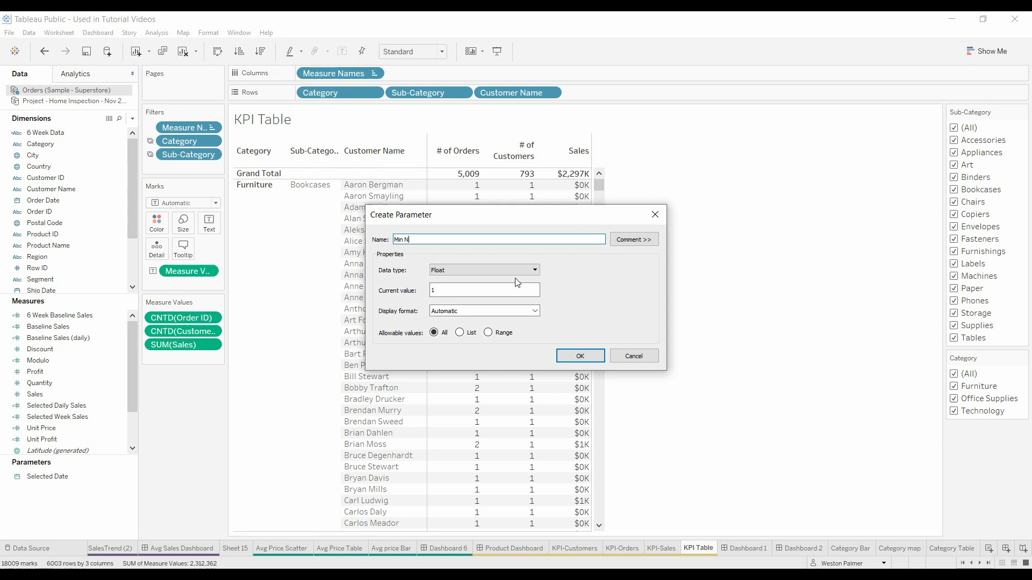
pyautogui.write('Number of Orders')
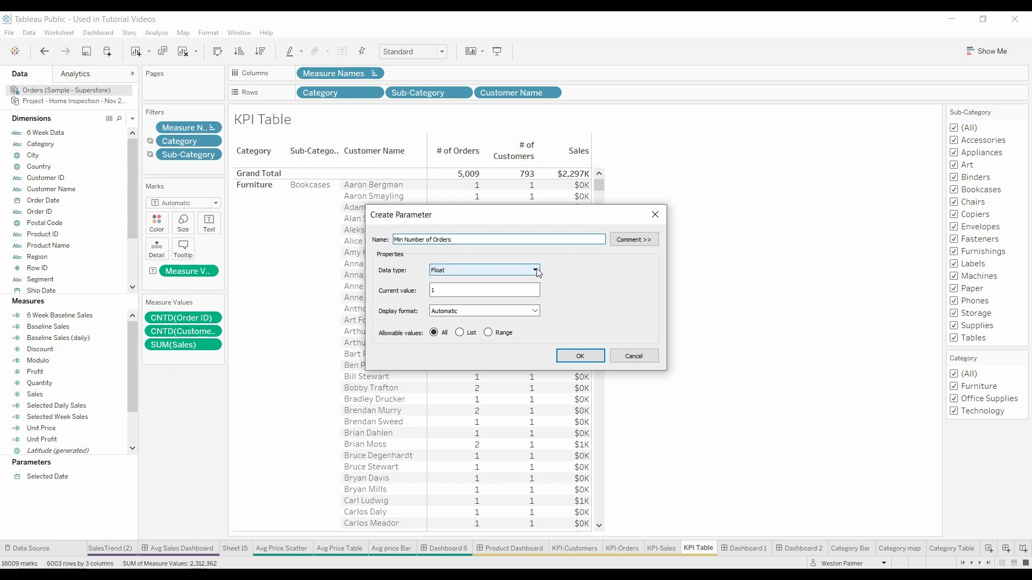
# Make the parameter an Integer with a range from minimum 1 to maximum 10
pyautogui.click(537, 271)
pyautogui.click(499, 287)
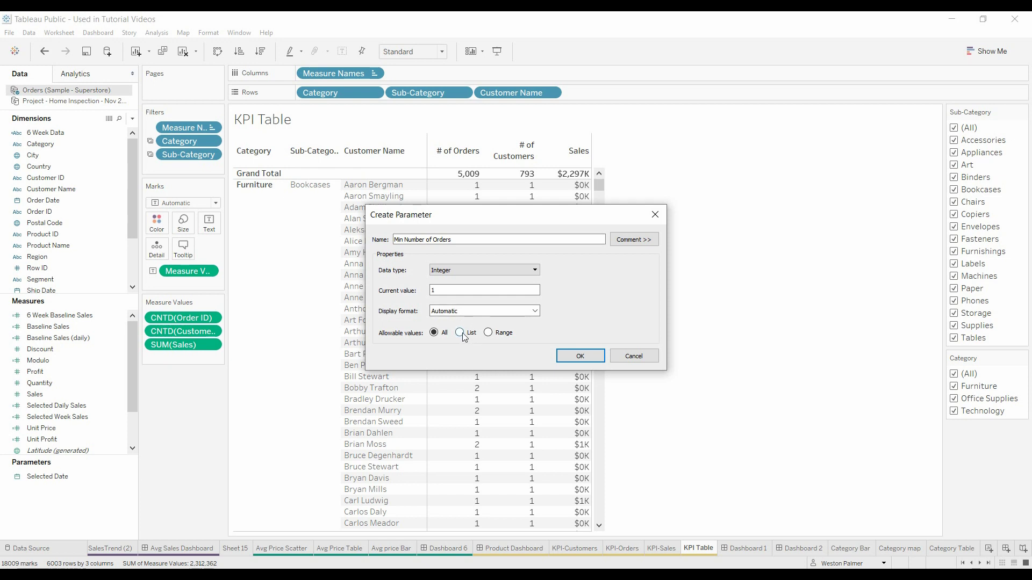
pyautogui.click(488, 333)
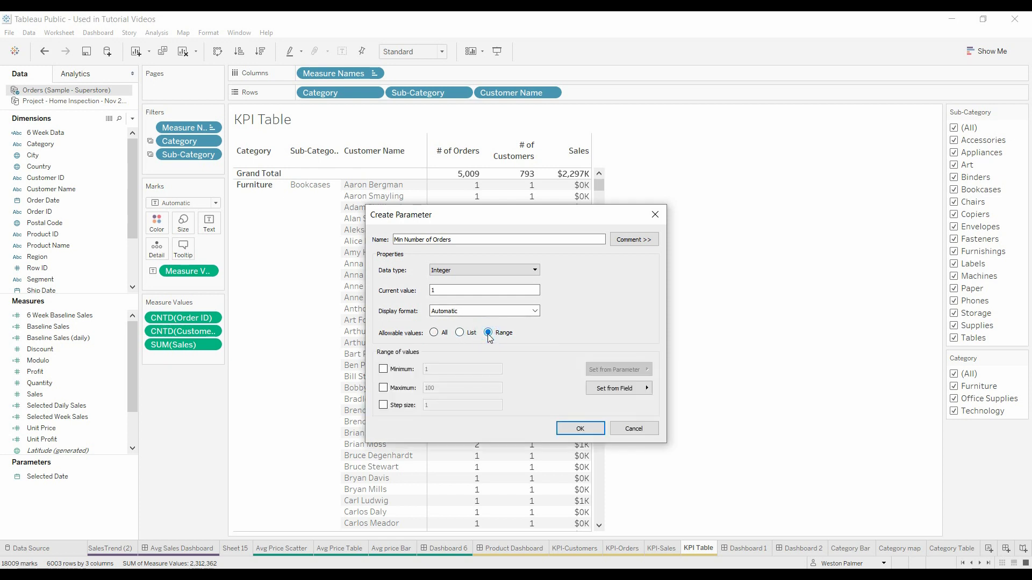
pyautogui.click(385, 370)
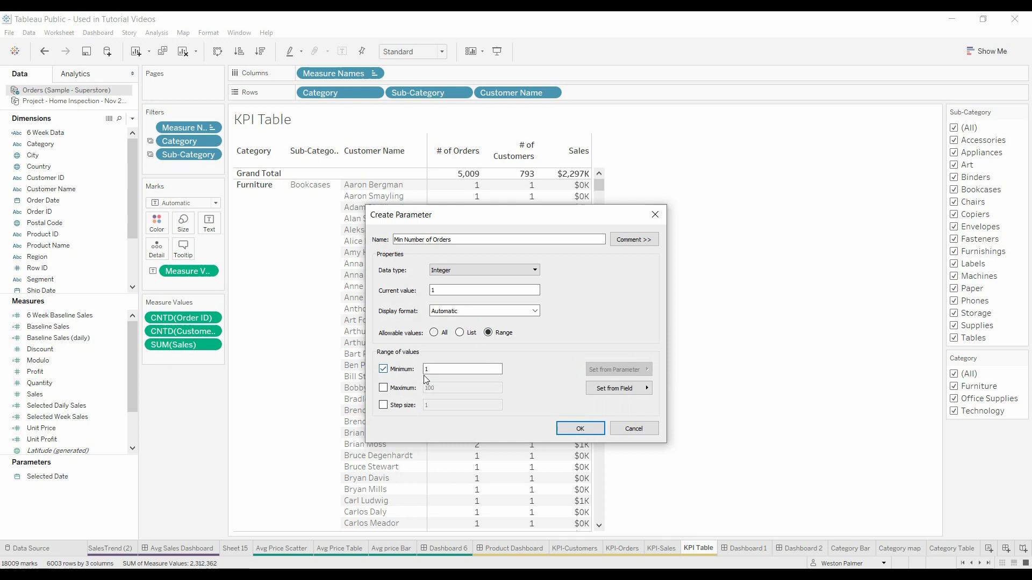
pyautogui.click(383, 388)
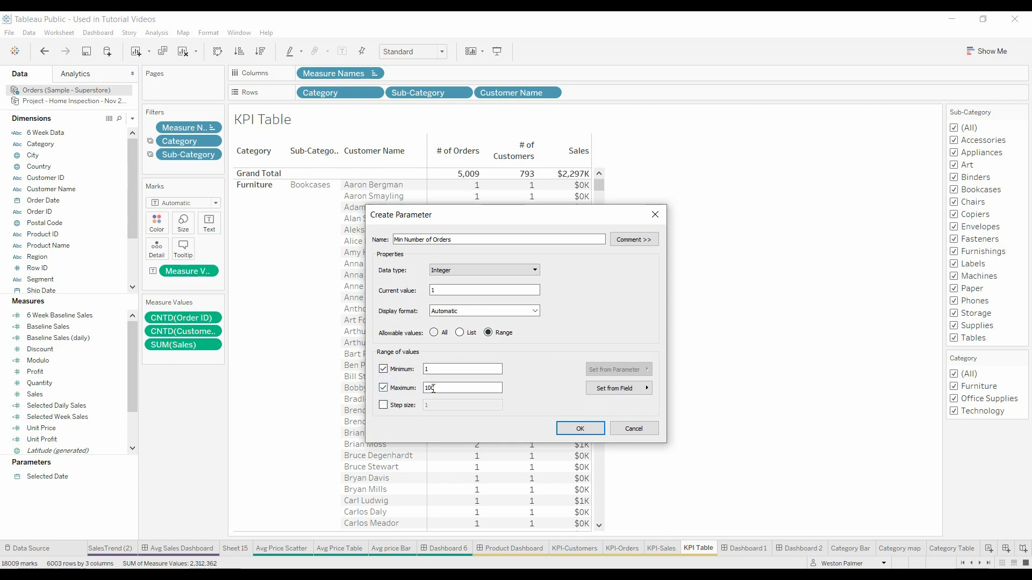
pyautogui.click(432, 388)
pyautogui.moveTo(433, 388); pyautogui.dragTo(430, 388)
pyautogui.click(587, 433)
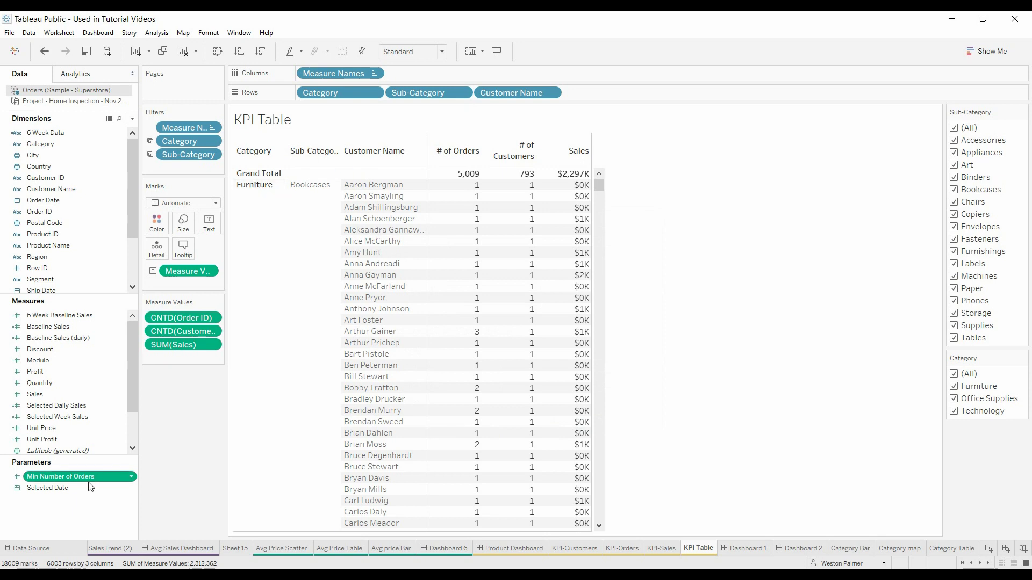
# Create a calculated field named 'Meets Threshold' and move into its formula area
pyautogui.click(135, 123)
pyautogui.click(97, 130)
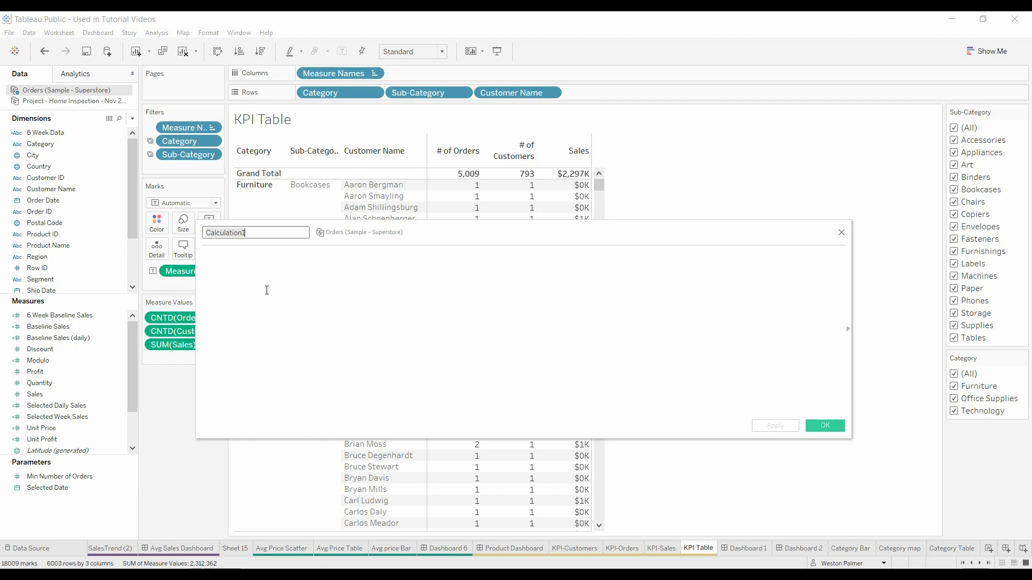
pyautogui.write('Meets Threshold')
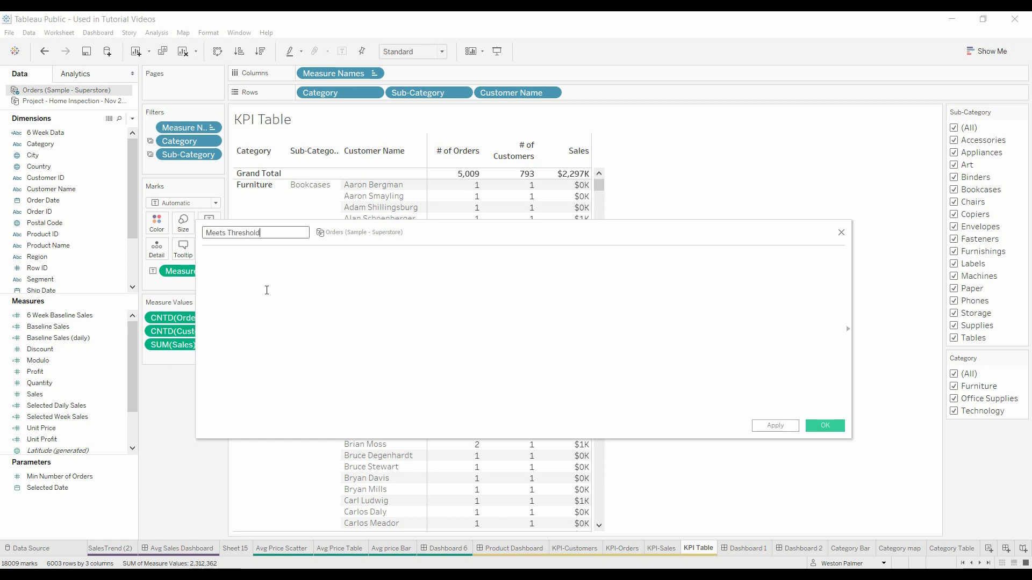
pyautogui.click(252, 268)
# Enter the formula >=[Min Number of Orders] and add empty curly braces before it
pyautogui.write('>')
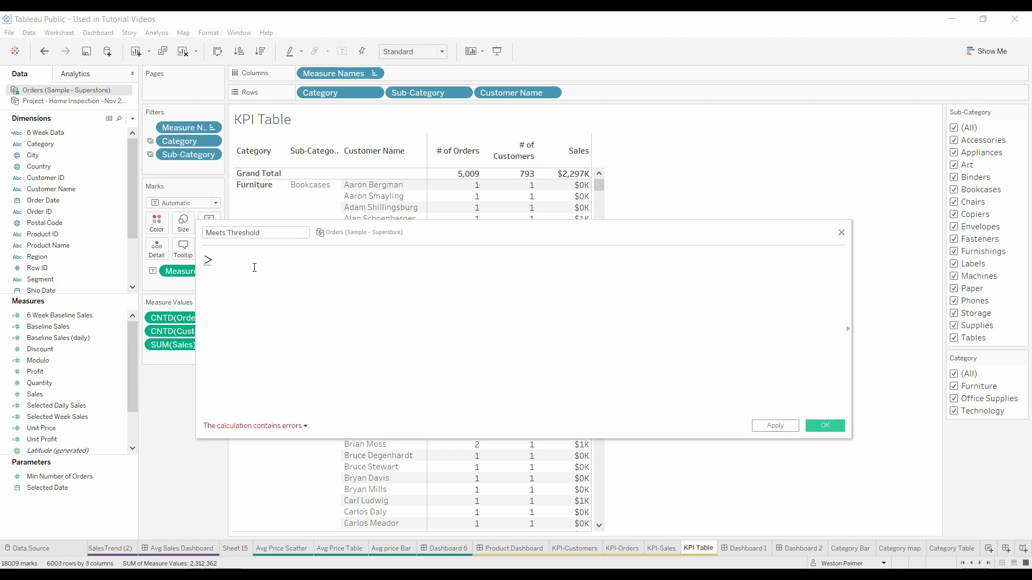
pyautogui.write('=min')
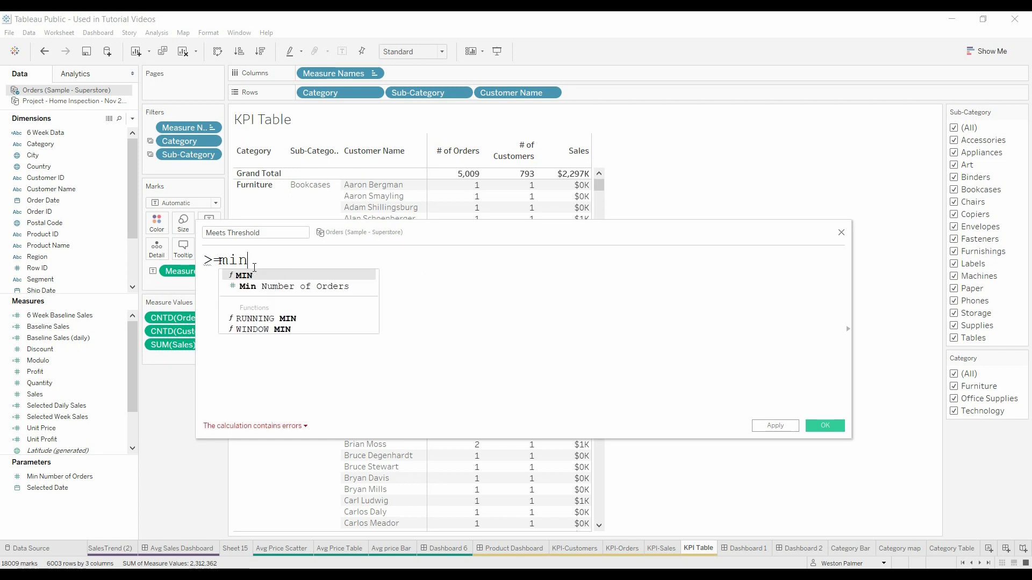
pyautogui.press('Down')
pyautogui.press('Return')
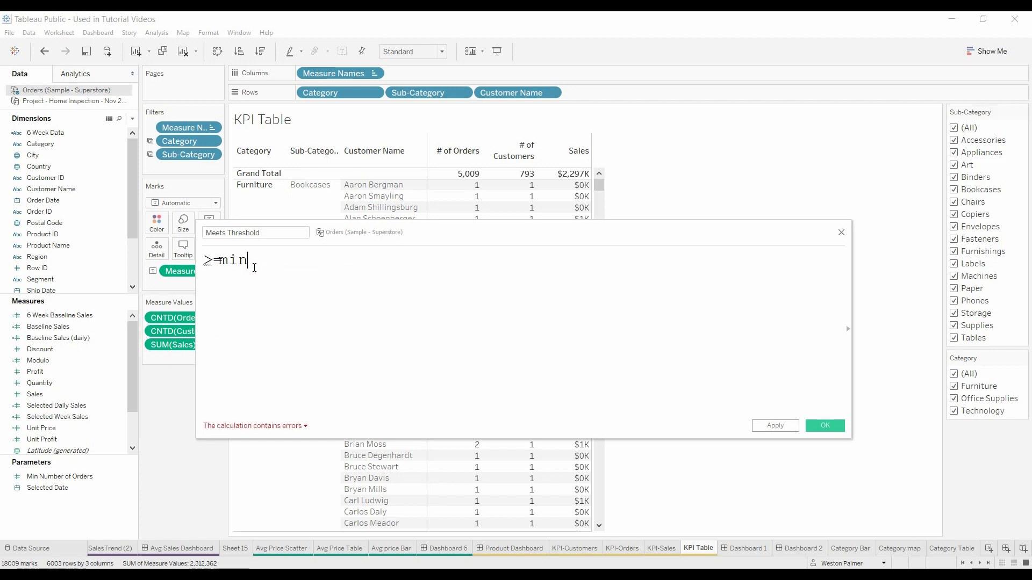
pyautogui.press('BackSpace')
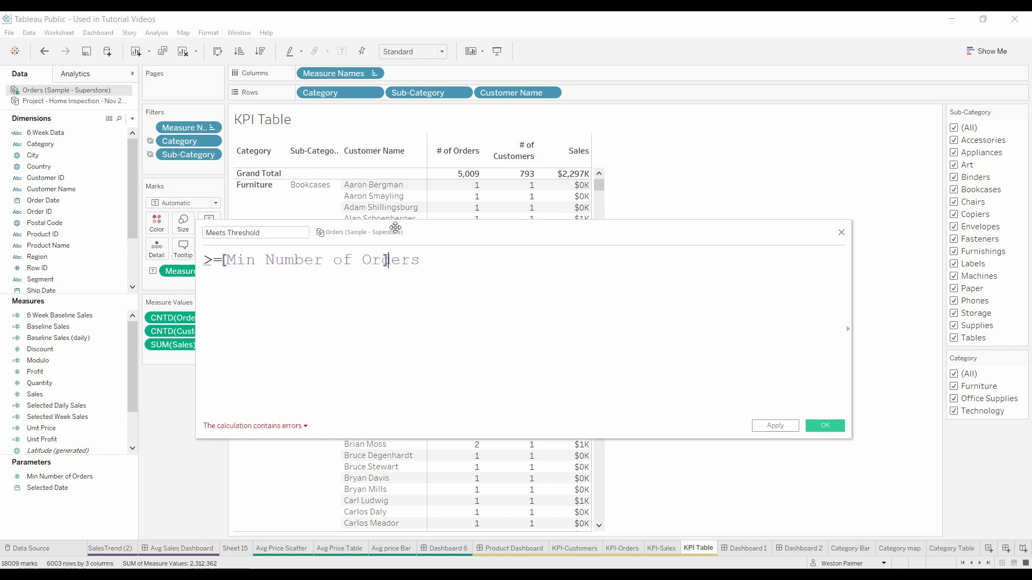
pyautogui.moveTo(399, 225); pyautogui.dragTo(409, 248)
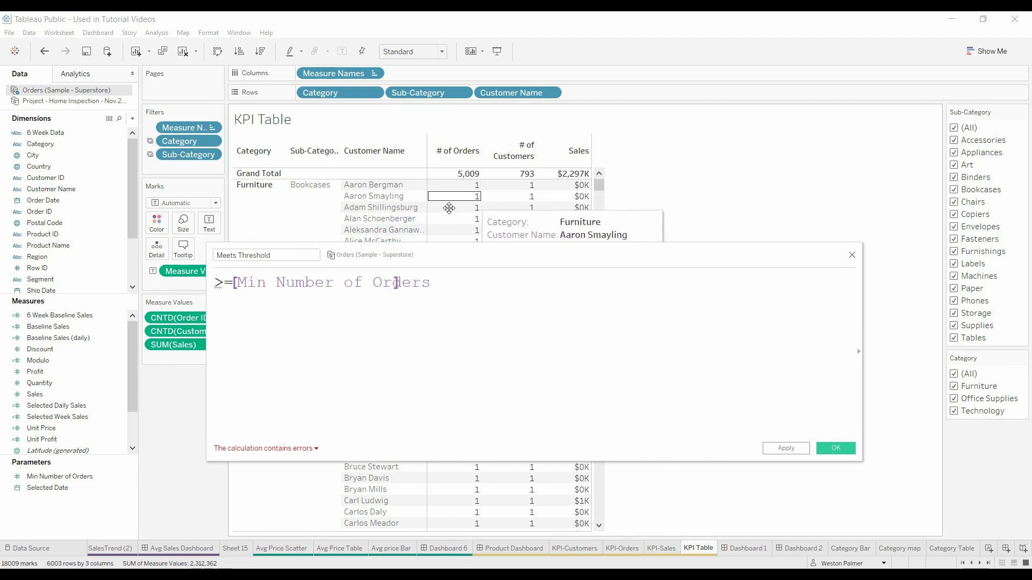
pyautogui.write(']')
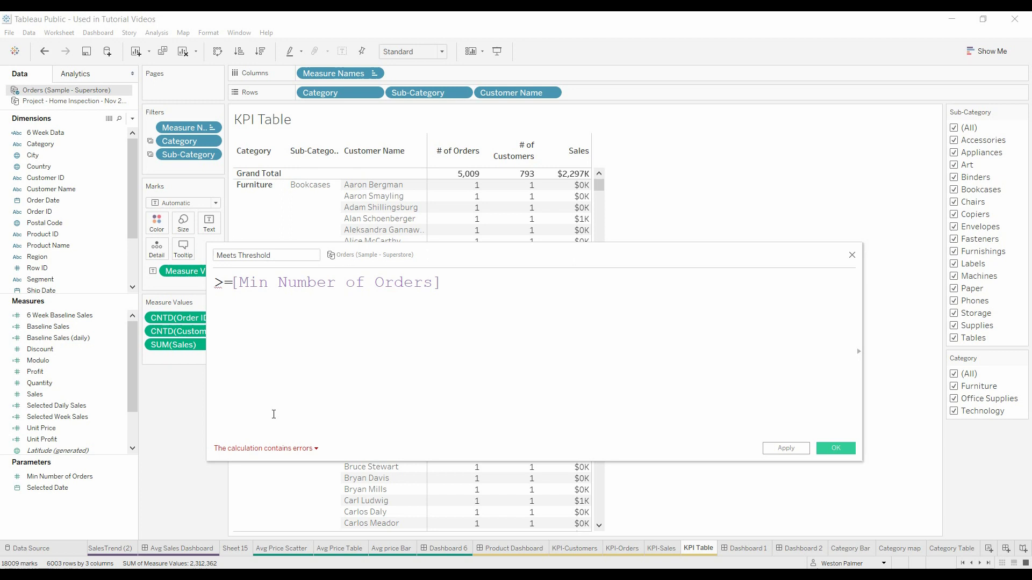
pyautogui.write('{}')
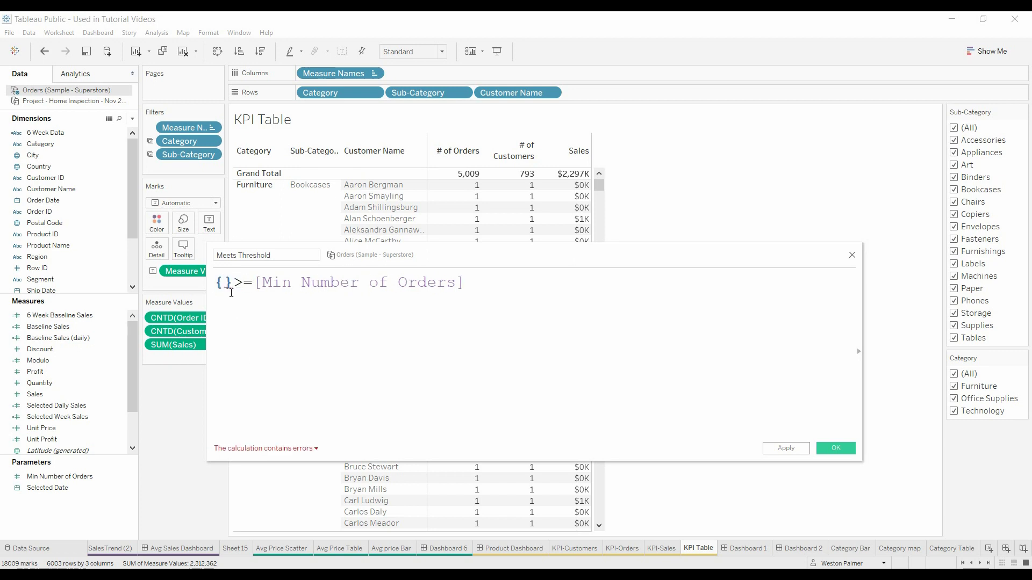
# Inside the braces, write FIXED [Category],[Sub-Category],[Customer Name]: as the fixed dimensions
pyautogui.press('Left')
pyautogui.write('F')
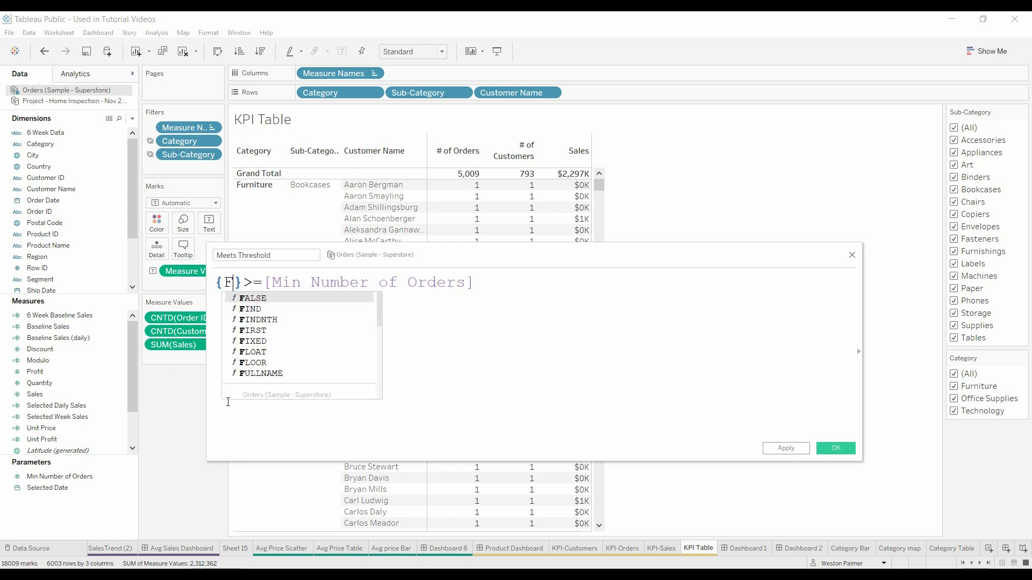
pyautogui.write('IXED')
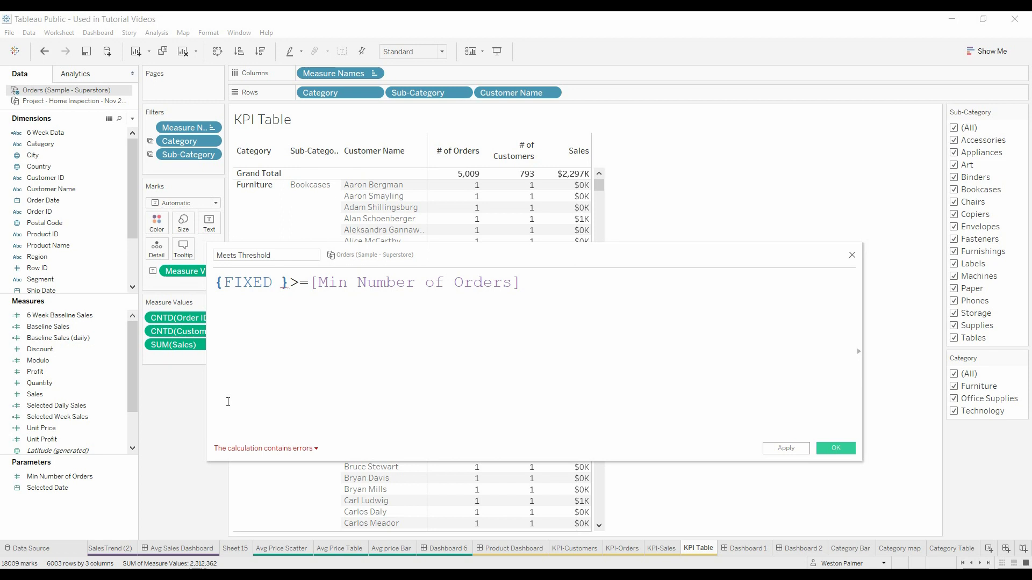
pyautogui.write('cat')
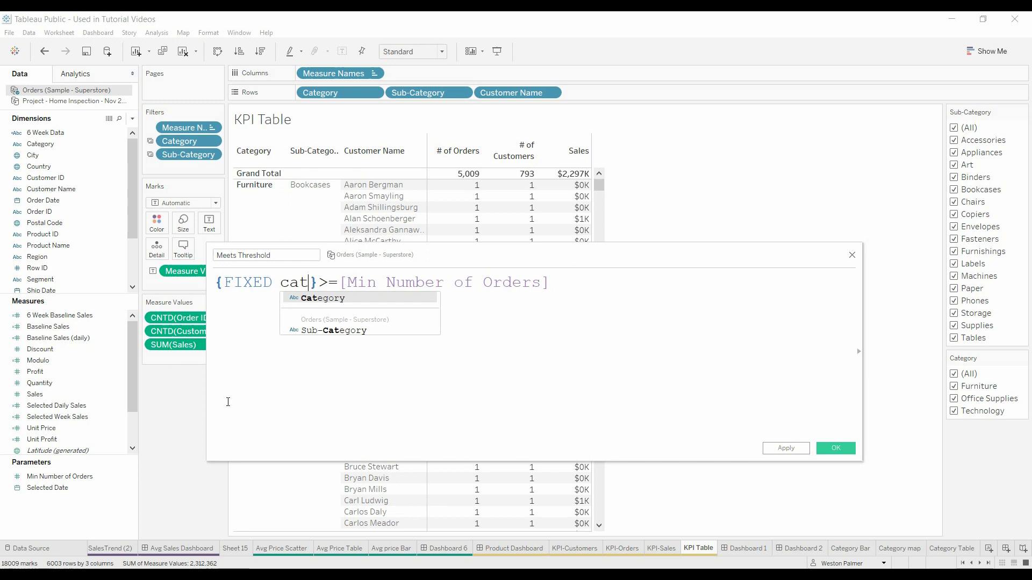
pyautogui.press('Return')
pyautogui.write(',sub')
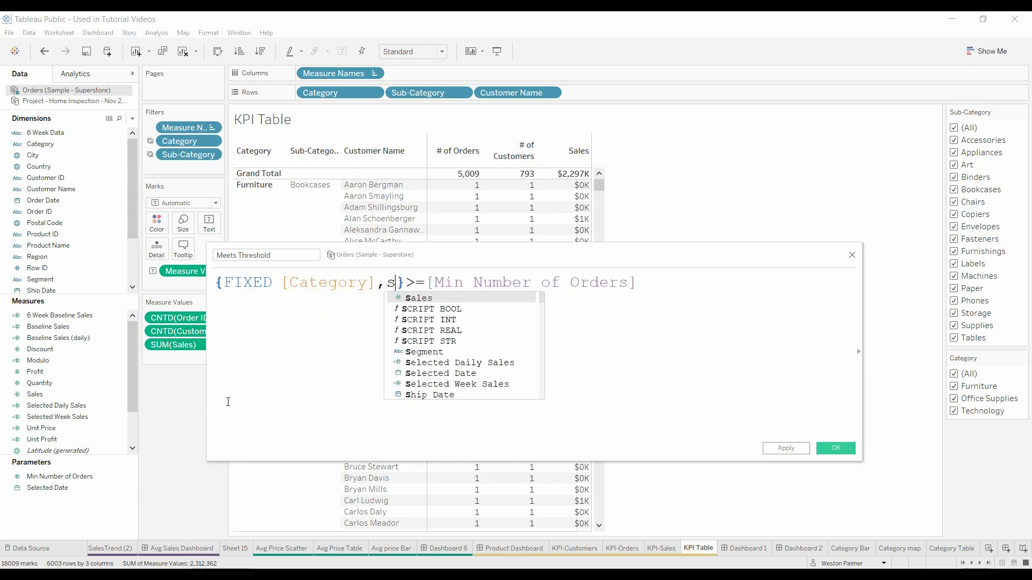
pyautogui.press('Return')
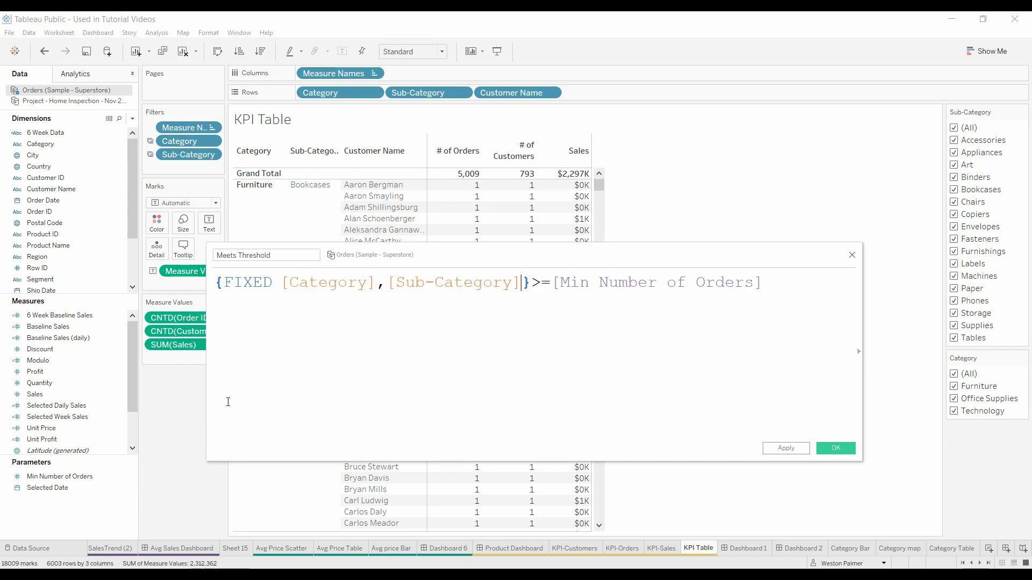
pyautogui.write(',')
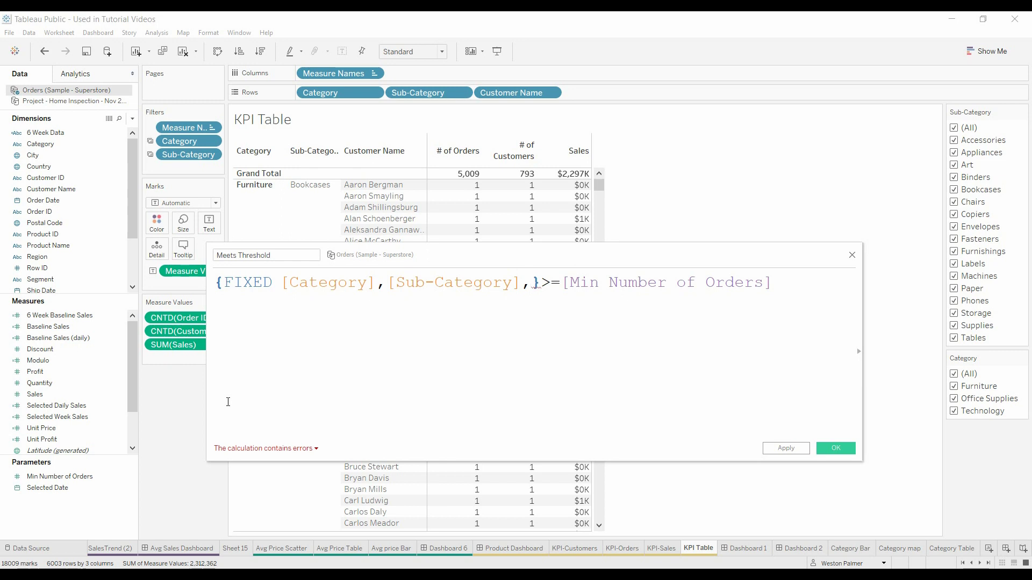
pyautogui.write('custo')
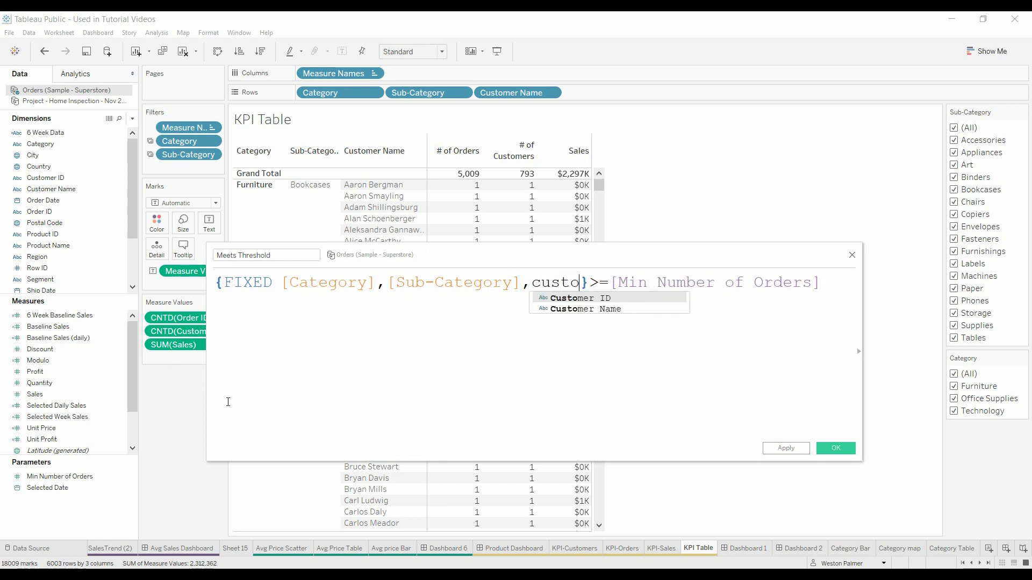
pyautogui.press('Down')
pyautogui.press('Return')
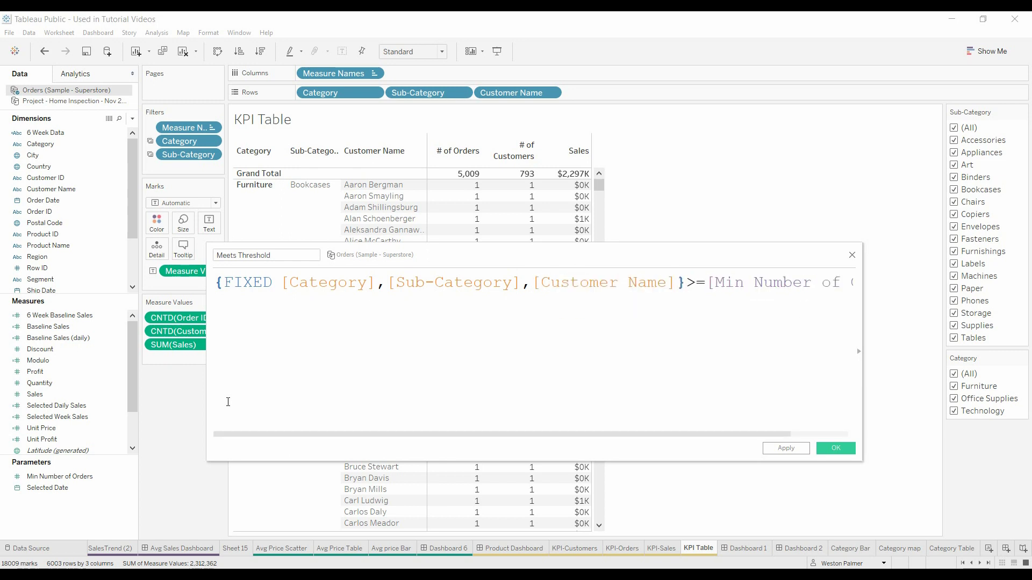
pyautogui.write(':')
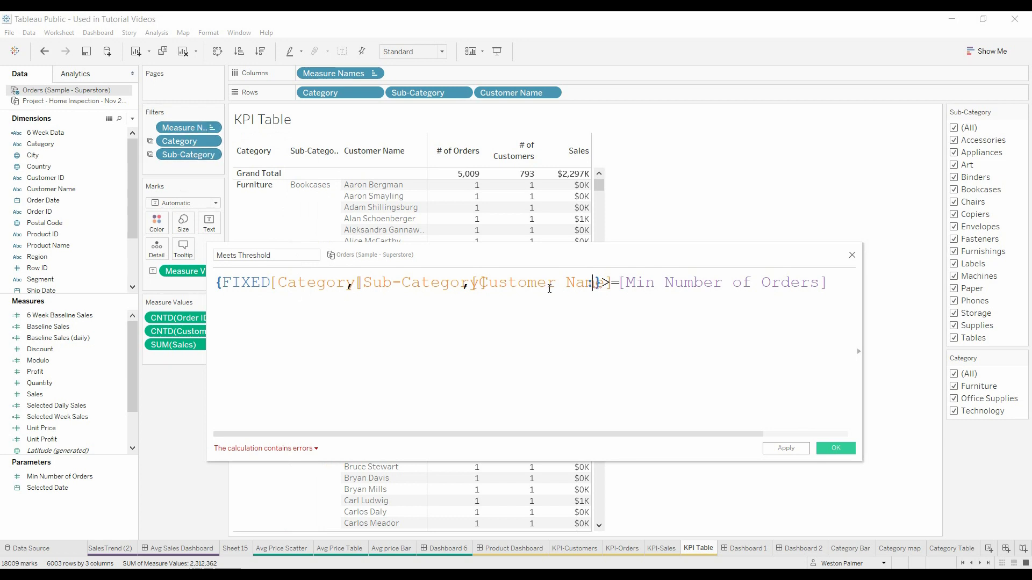
# Complete the LOD expression with COUNTD([Order ID]) after the colon
pyautogui.click(597, 284)
pyautogui.moveTo(863, 385); pyautogui.dragTo(961, 383)
pyautogui.click(838, 285)
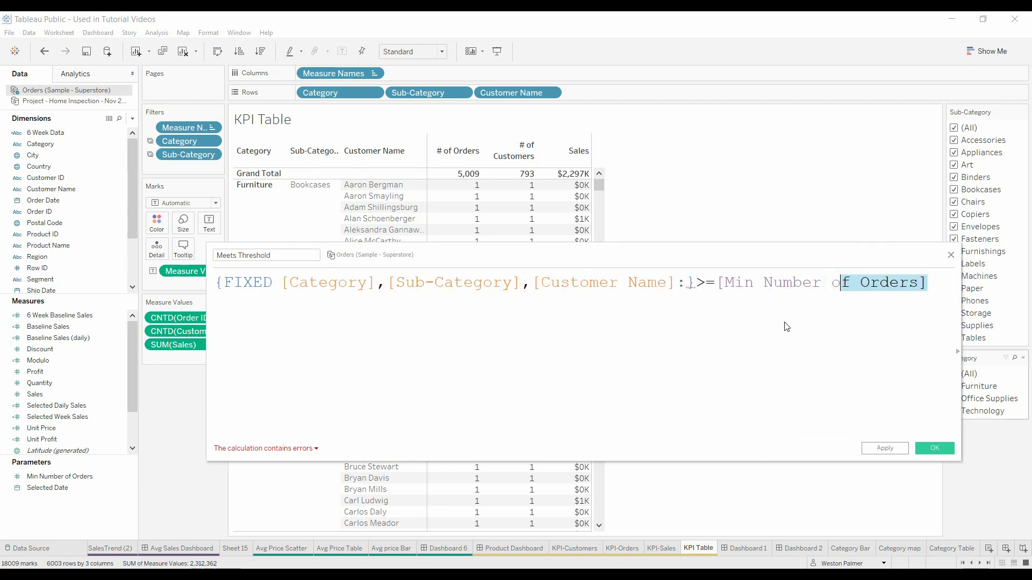
pyautogui.click(686, 283)
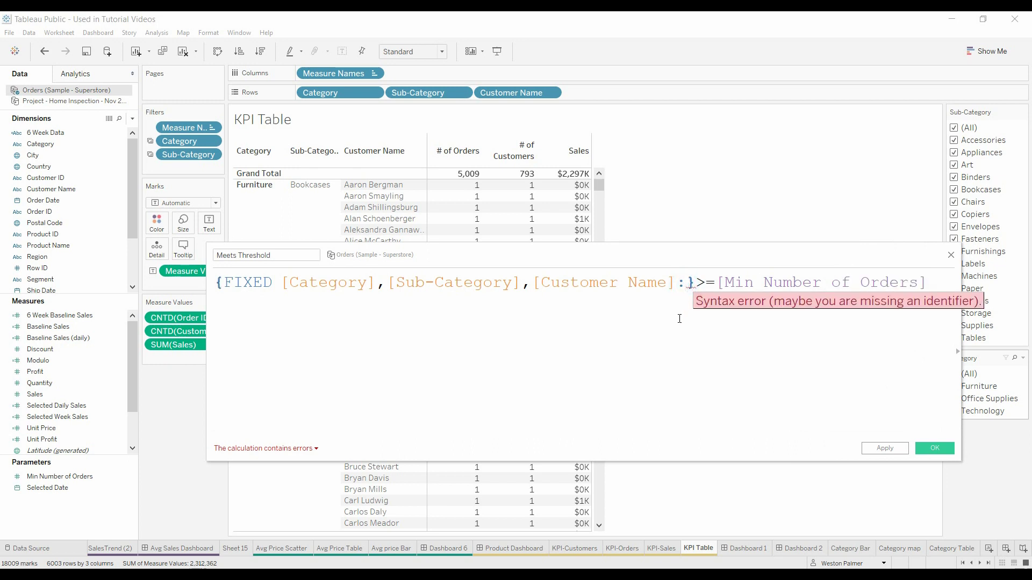
pyautogui.write('countd')
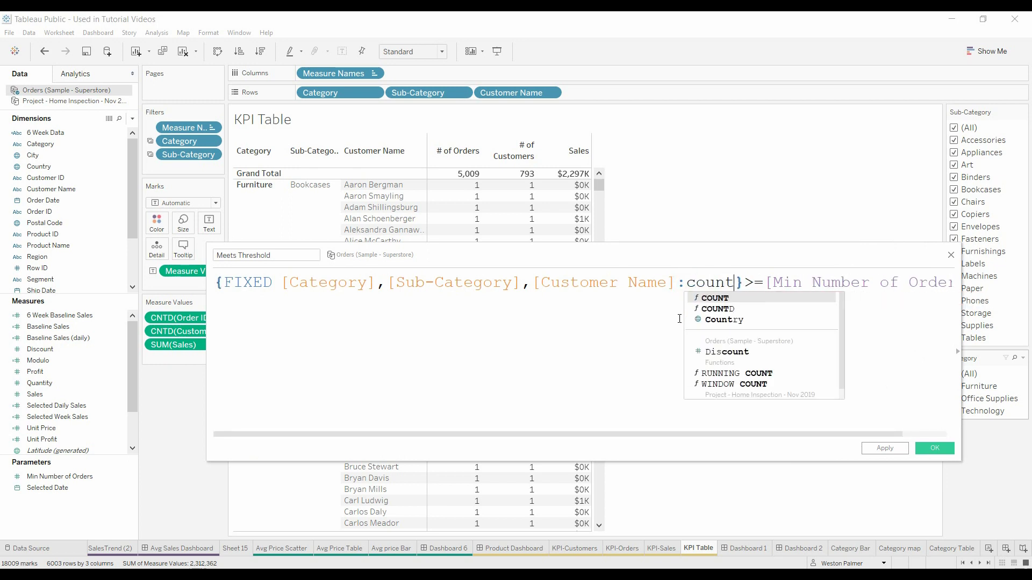
pyautogui.write('(')
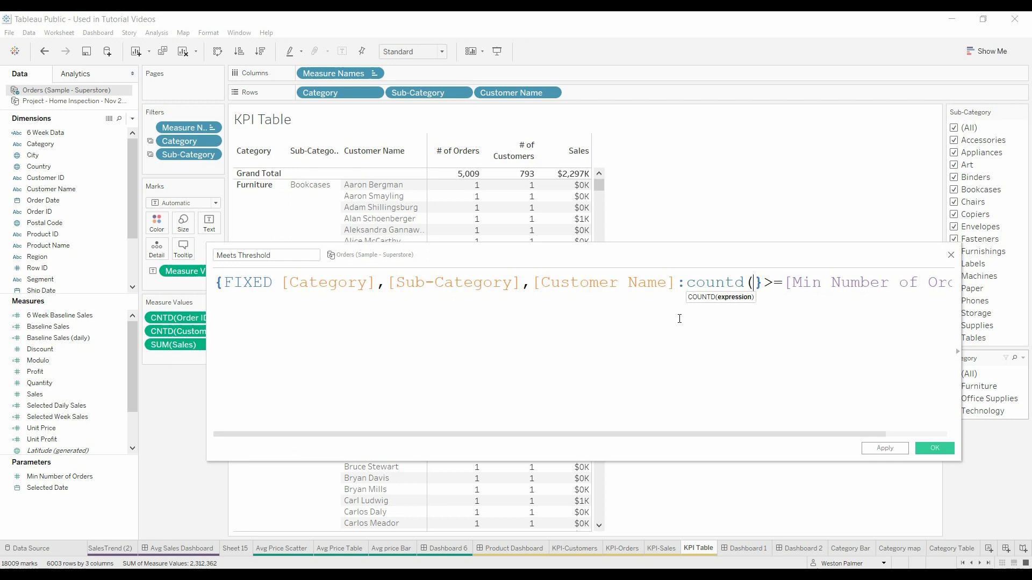
pyautogui.write('order')
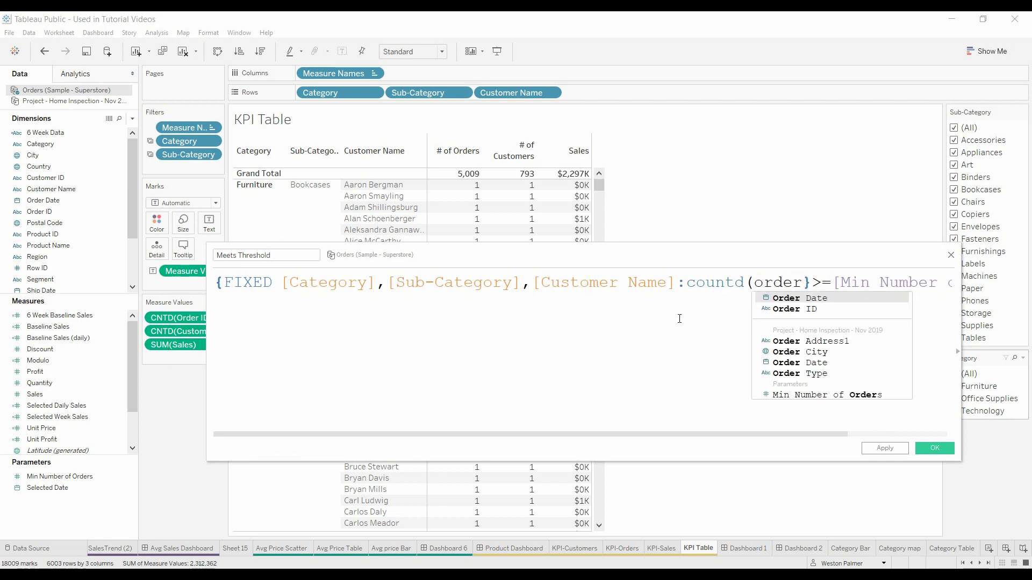
pyautogui.press('Down')
pyautogui.press('Return')
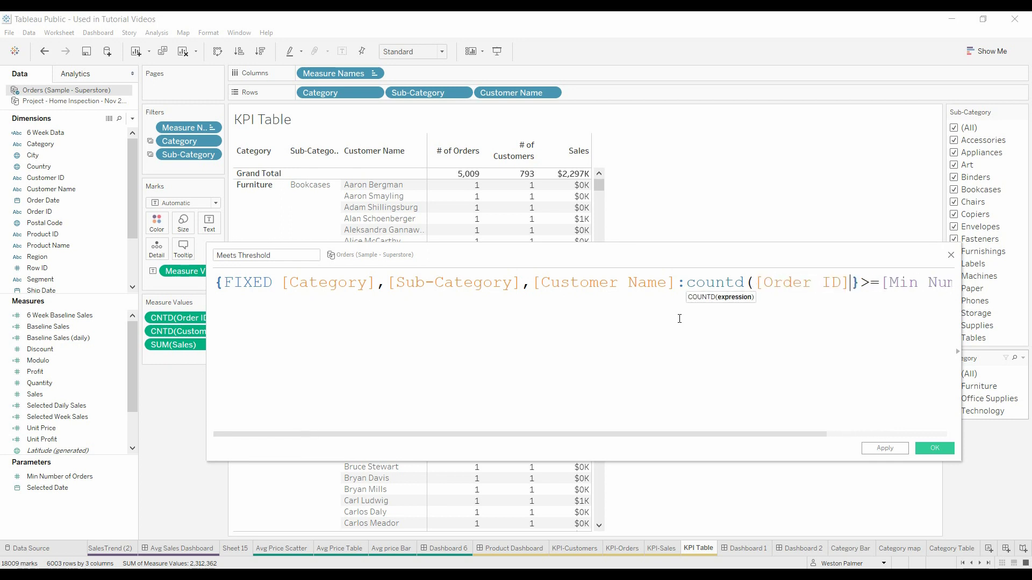
pyautogui.write(')')
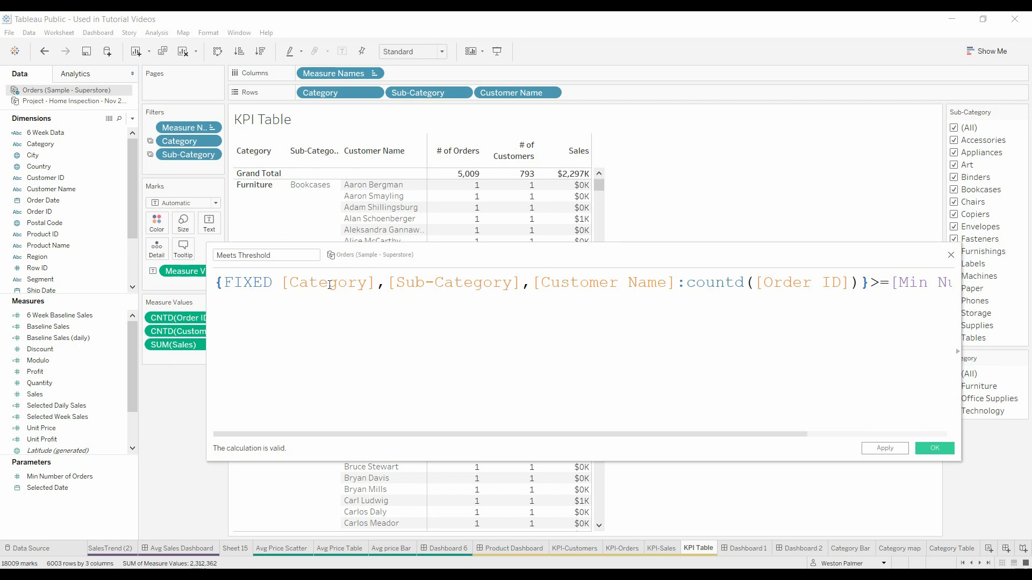
# Review the valid Meets Threshold formula and save it as a new field
pyautogui.moveTo(794, 434); pyautogui.dragTo(926, 434)
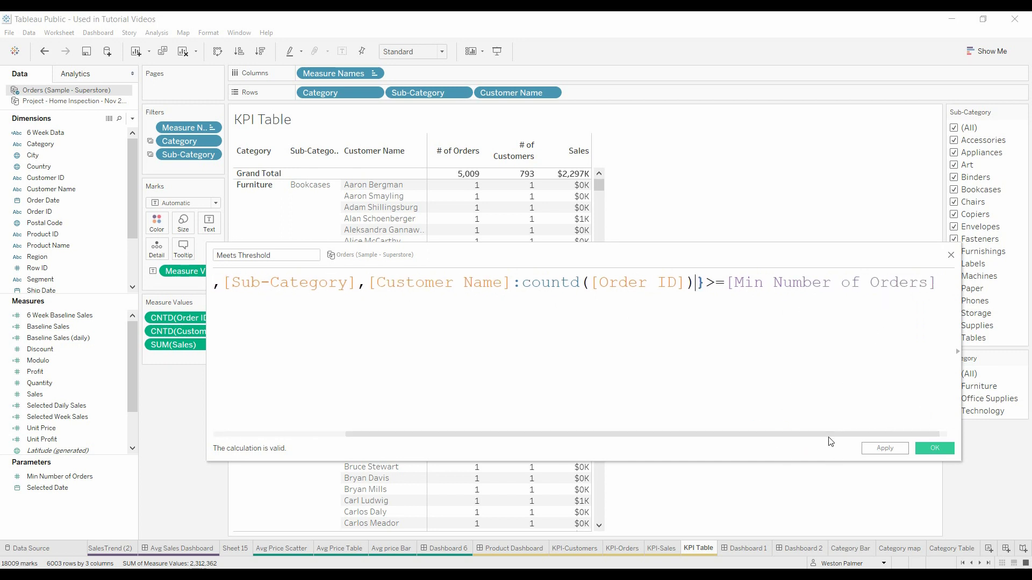
pyautogui.moveTo(832, 435); pyautogui.dragTo(859, 433)
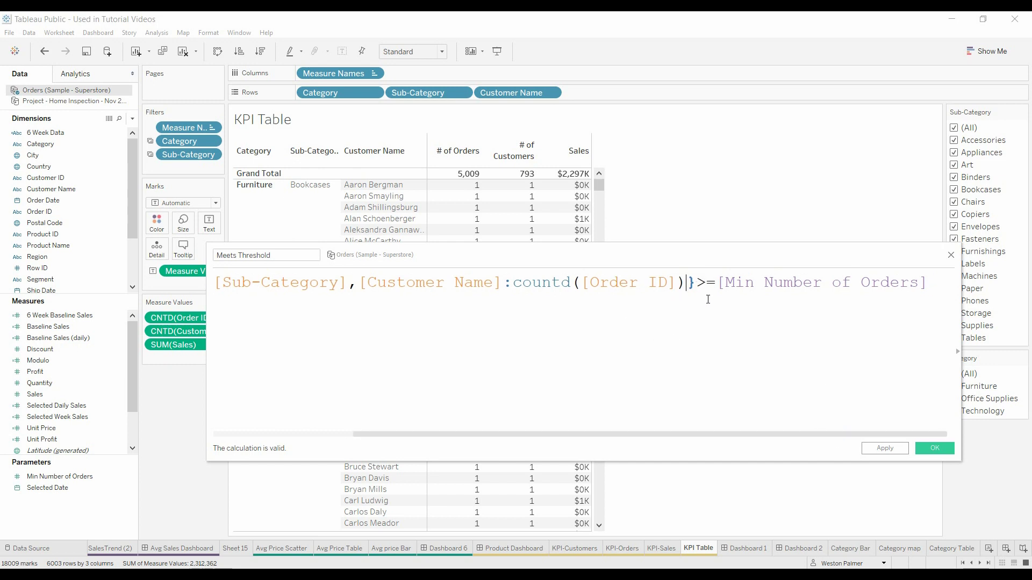
pyautogui.click(932, 452)
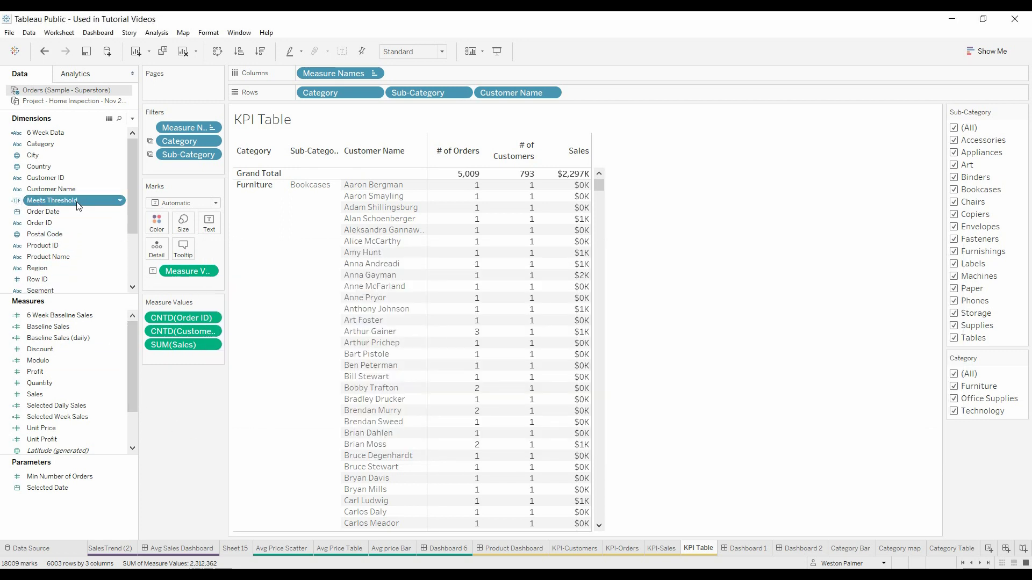
# Filter KPI Table to Meets Threshold True and share it with KPI-Customers, KPI-Orders and KPI-Sales
pyautogui.moveTo(78, 205); pyautogui.dragTo(189, 169)
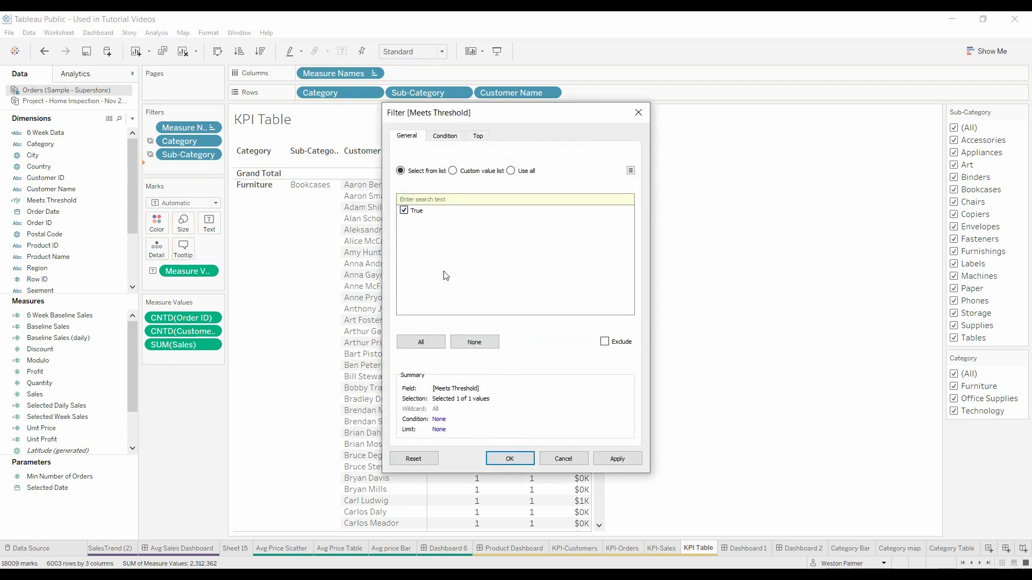
pyautogui.click(511, 458)
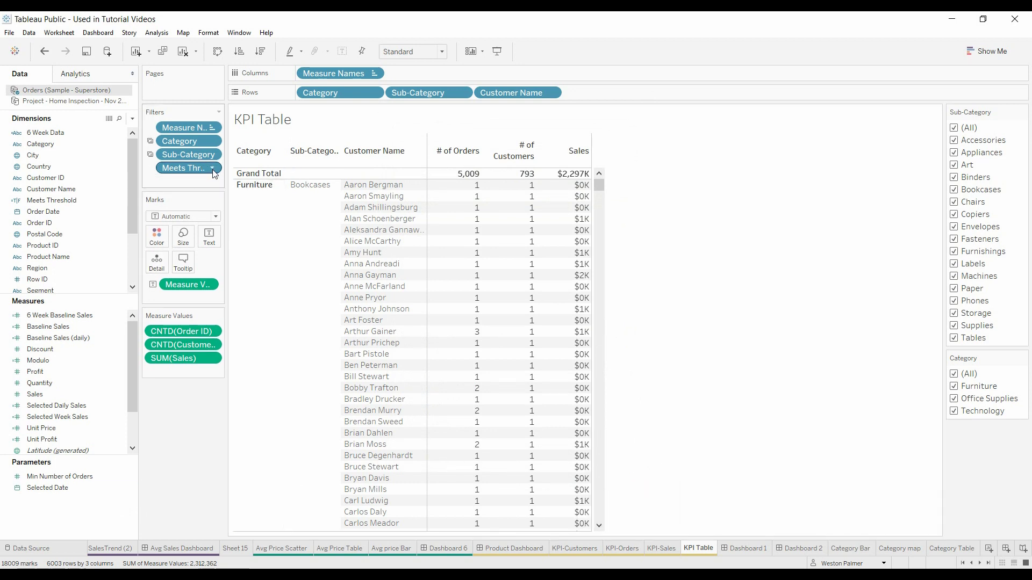
pyautogui.moveTo(670, 549)
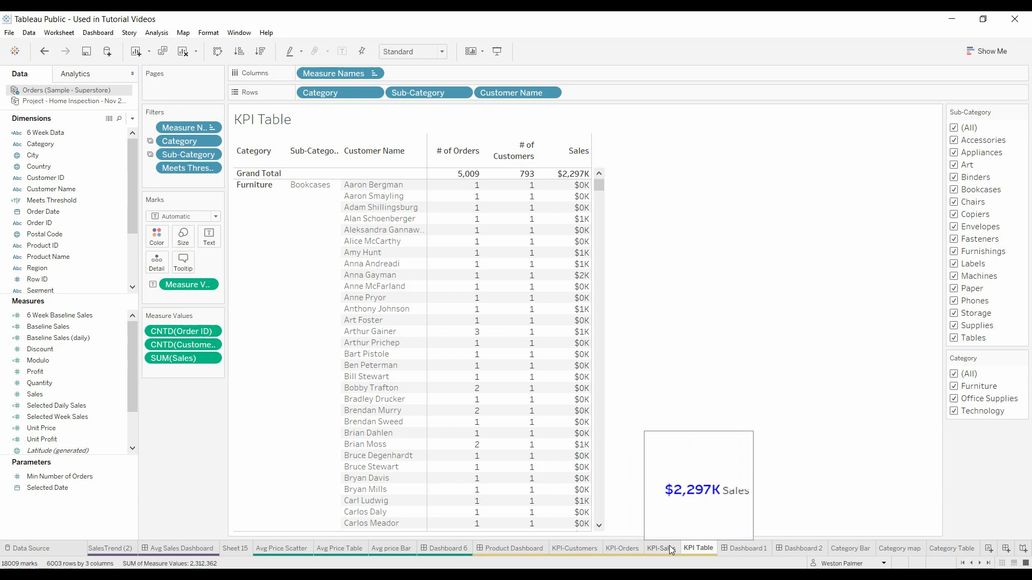
pyautogui.click(212, 169)
pyautogui.moveTo(223, 242)
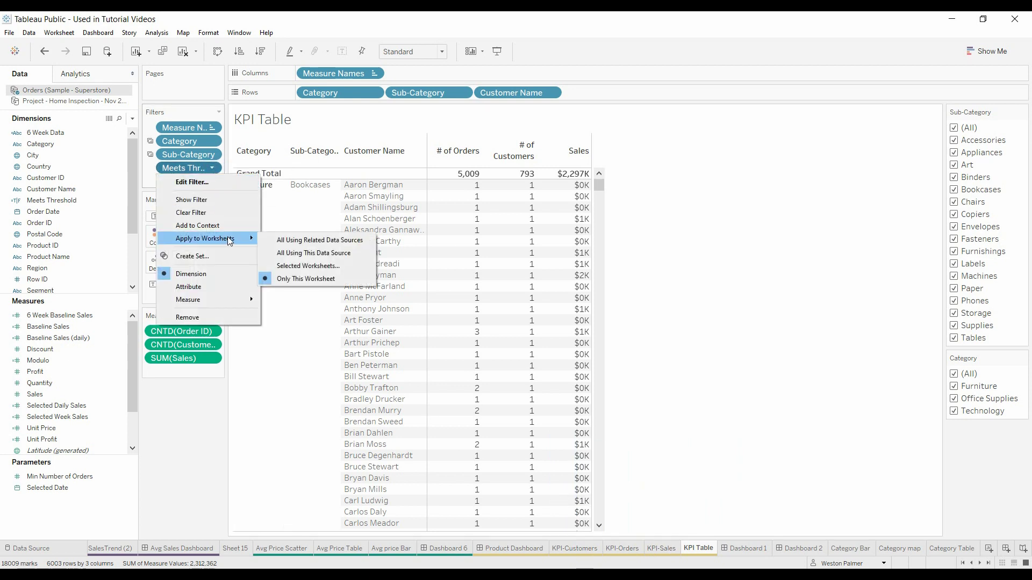
pyautogui.click(337, 266)
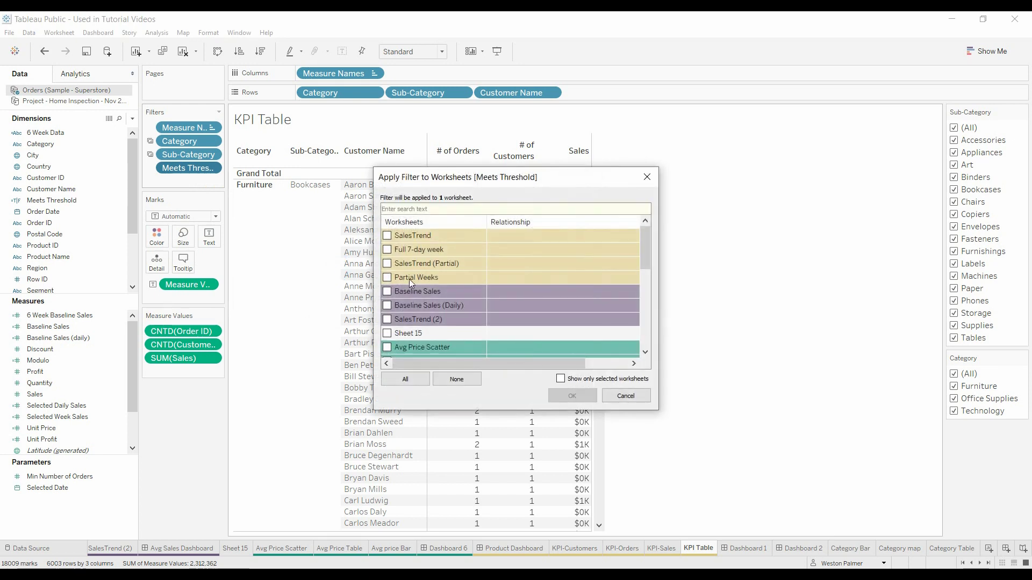
pyautogui.moveTo(641, 243); pyautogui.dragTo(645, 281)
pyautogui.click(387, 277)
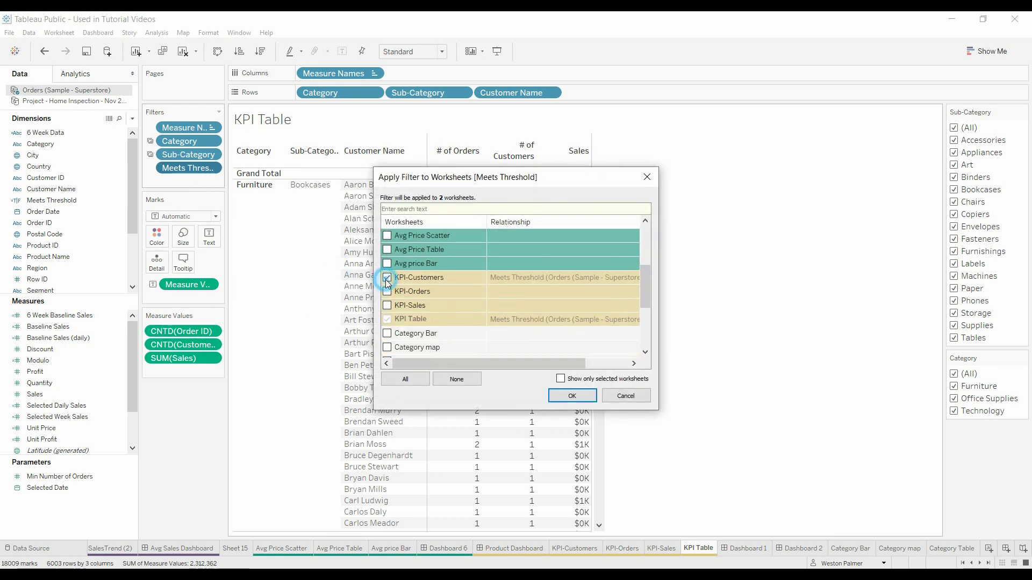
pyautogui.click(387, 292)
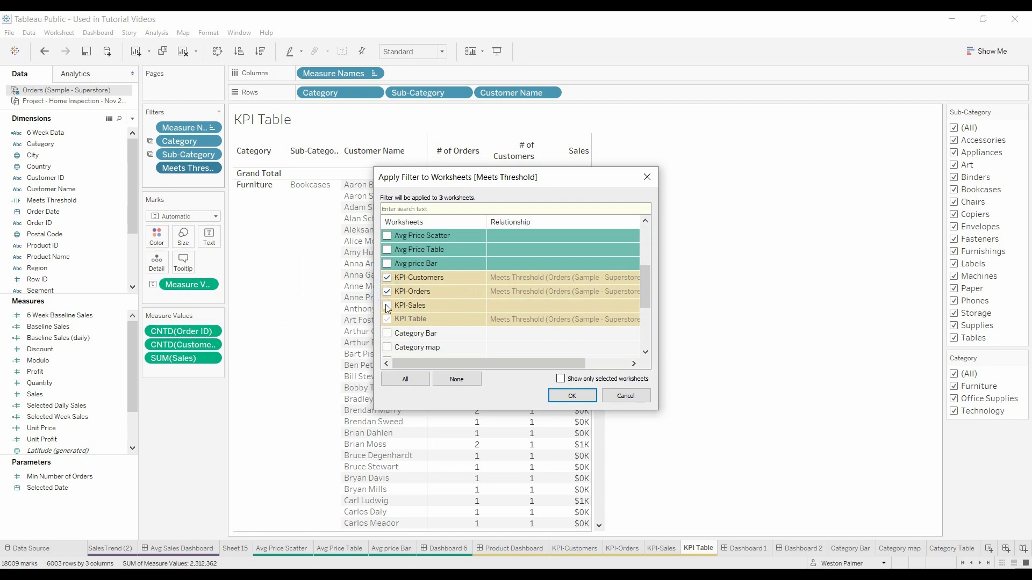
pyautogui.click(387, 305)
pyautogui.click(572, 396)
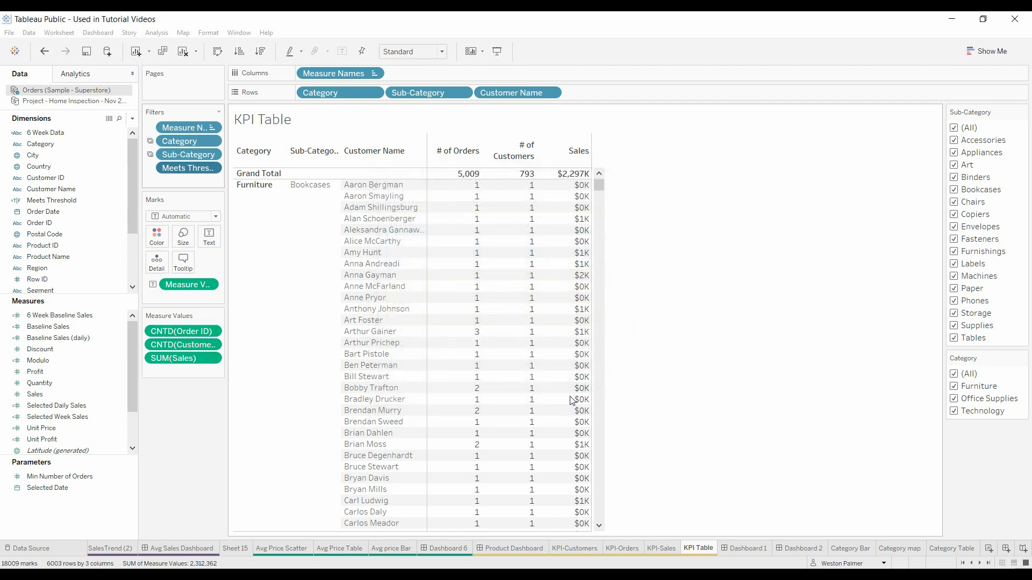
# On the Product Dashboard, show the Min Number of Orders parameter control from Analysis > Parameters
pyautogui.click(524, 549)
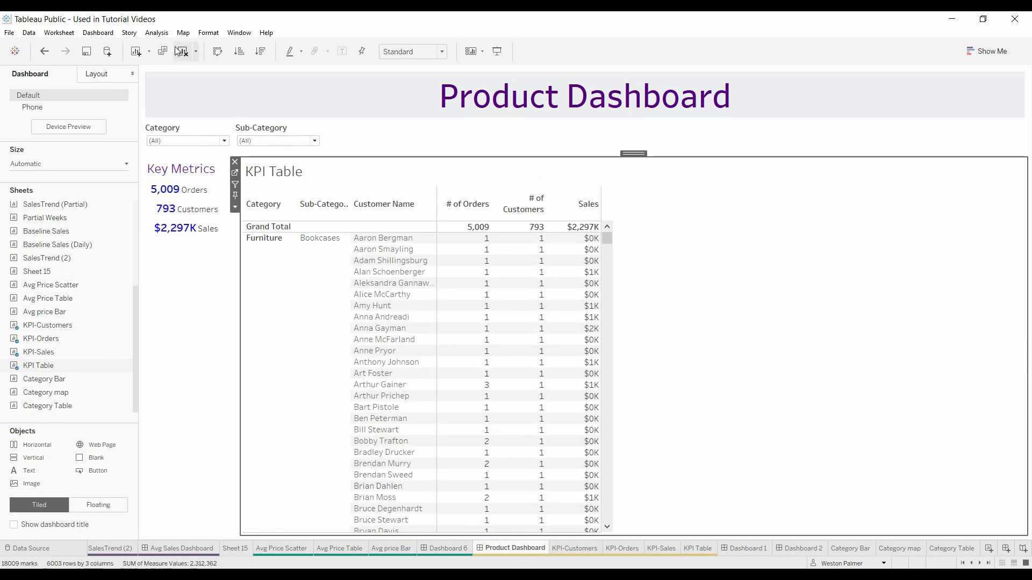
pyautogui.click(160, 34)
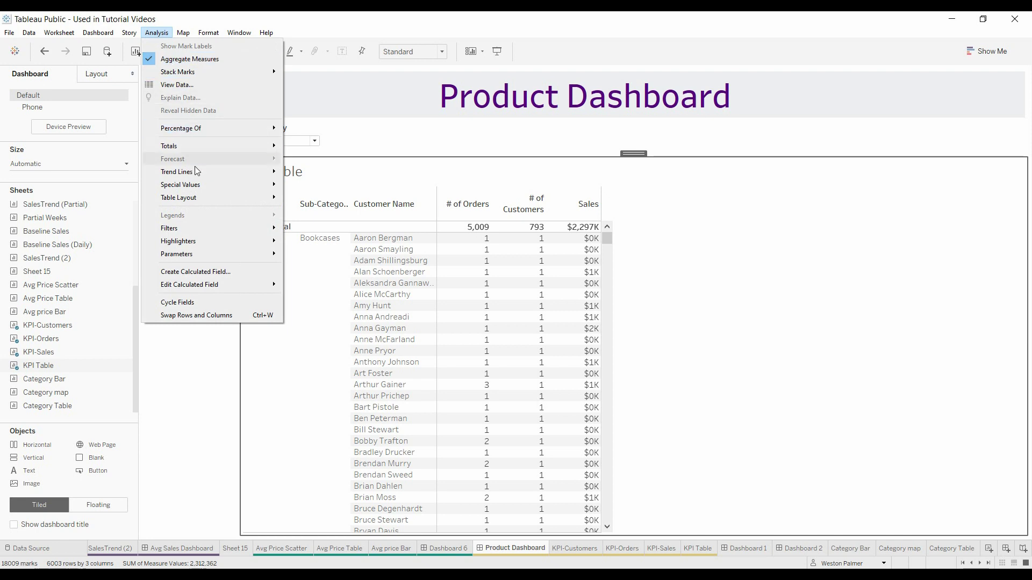
pyautogui.moveTo(192, 253)
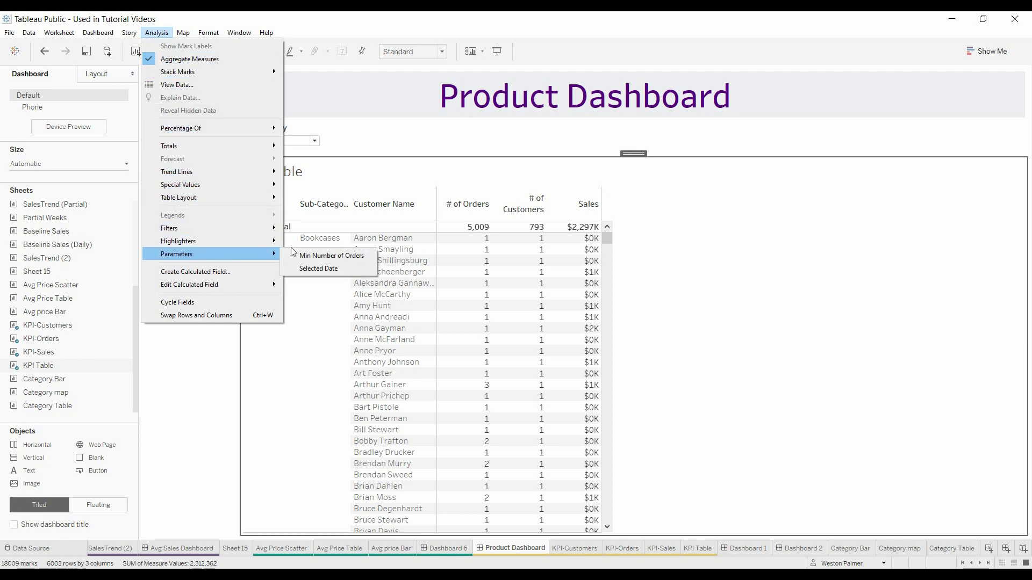
pyautogui.click(356, 256)
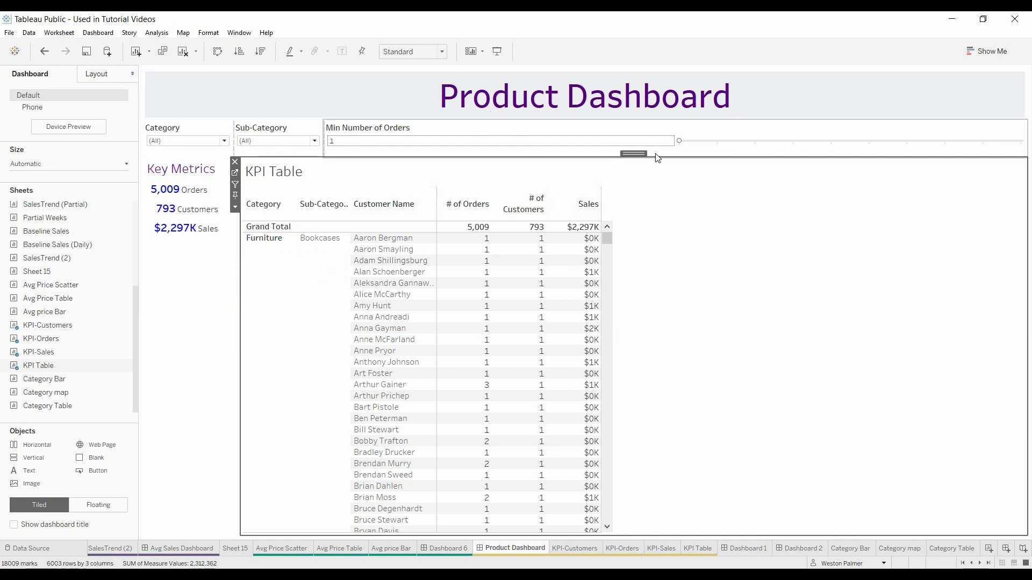
pyautogui.click(687, 143)
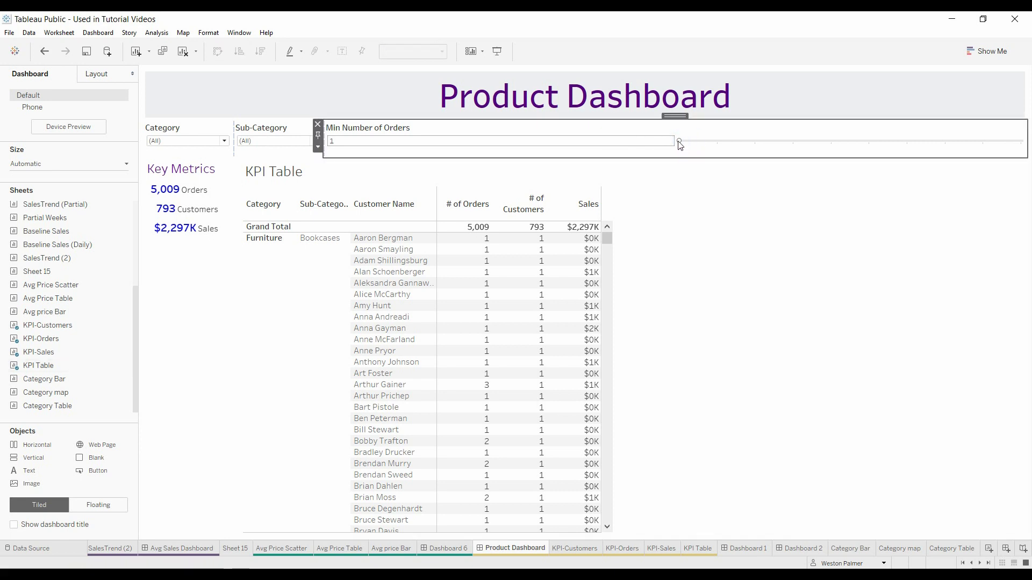
# Raise the Min Number of Orders slider from 1 to 4 and scroll the KPI Table to check results
pyautogui.moveTo(683, 145); pyautogui.dragTo(715, 144)
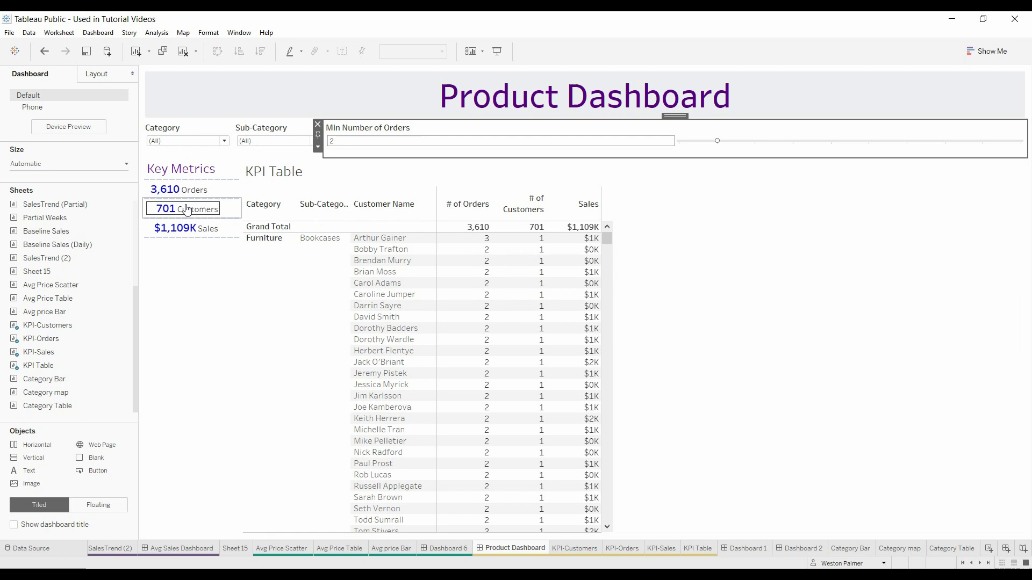
pyautogui.moveTo(188, 214)
pyautogui.moveTo(547, 236)
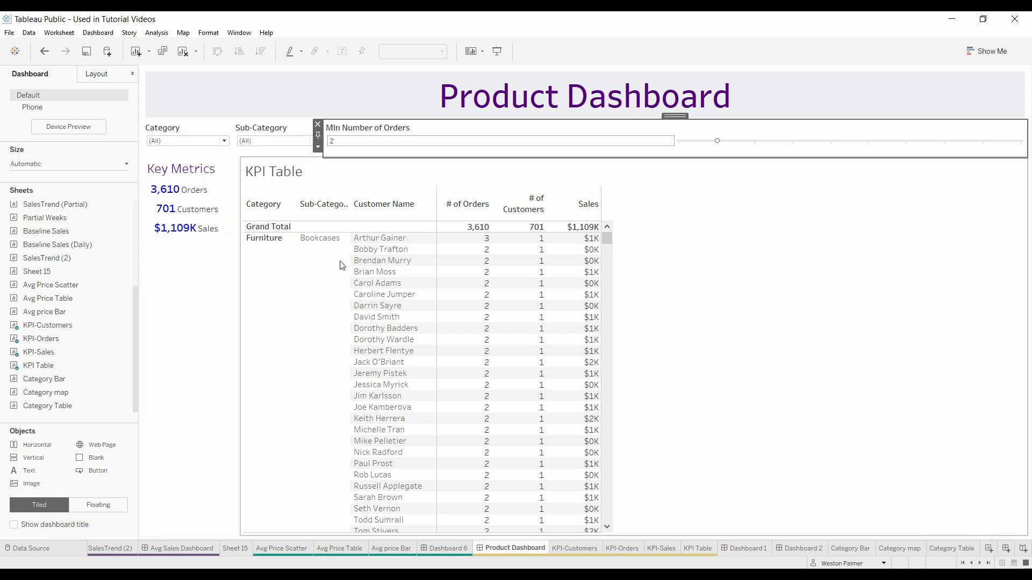
pyautogui.moveTo(537, 296)
pyautogui.moveTo(608, 237); pyautogui.dragTo(618, 265)
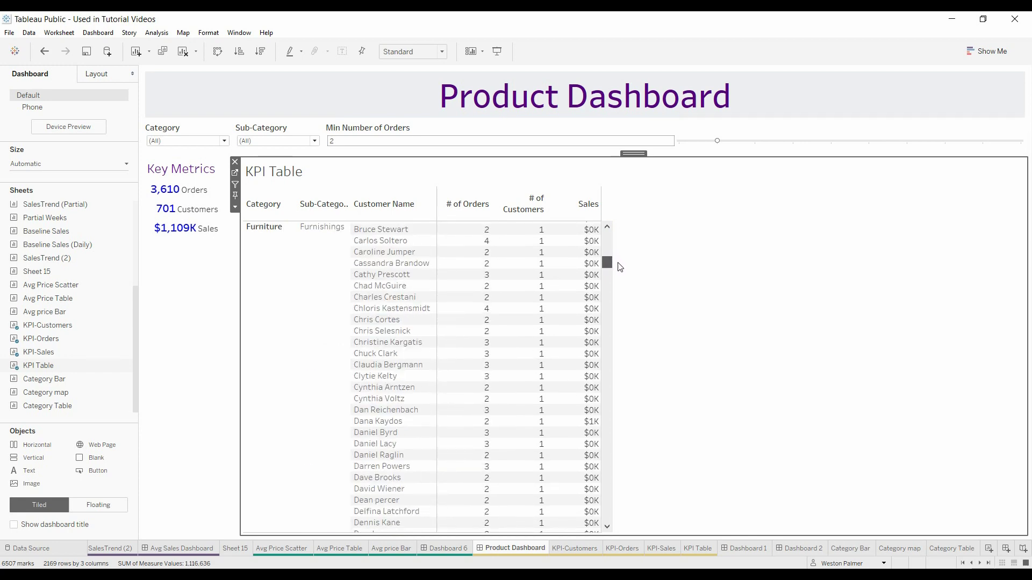
pyautogui.click(749, 144)
pyautogui.click(796, 141)
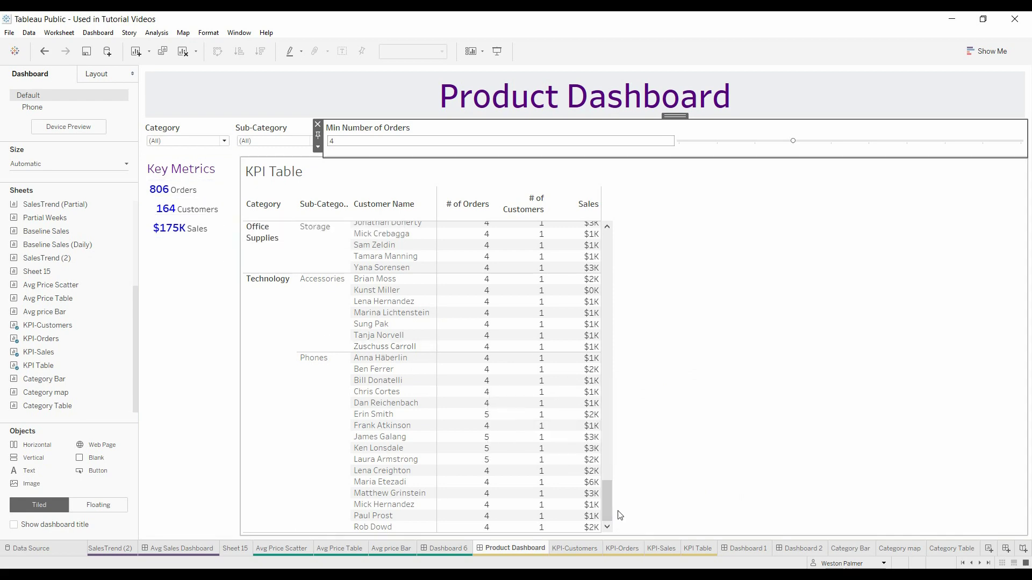
pyautogui.moveTo(607, 509); pyautogui.dragTo(618, 357)
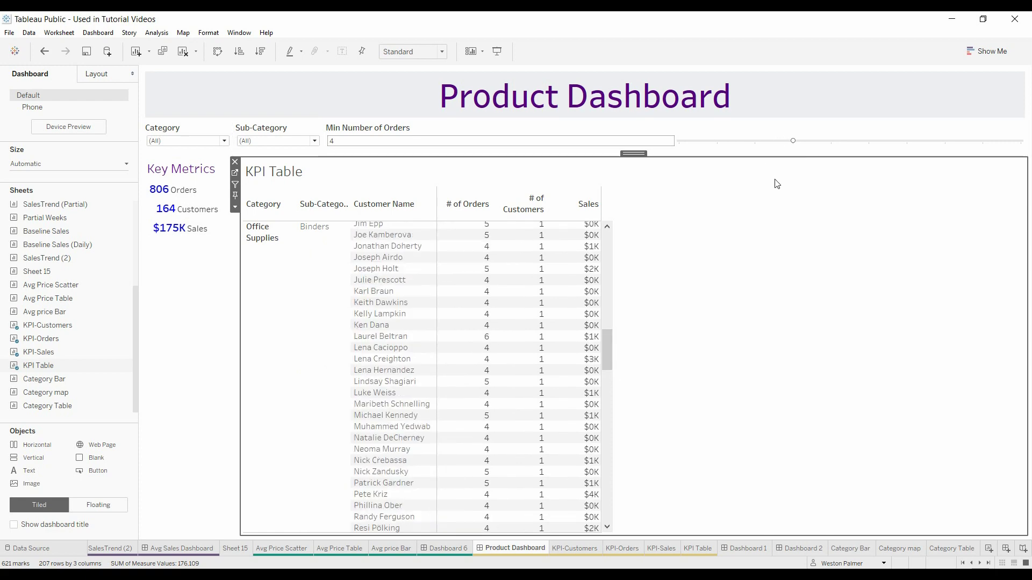
pyautogui.click(198, 454)
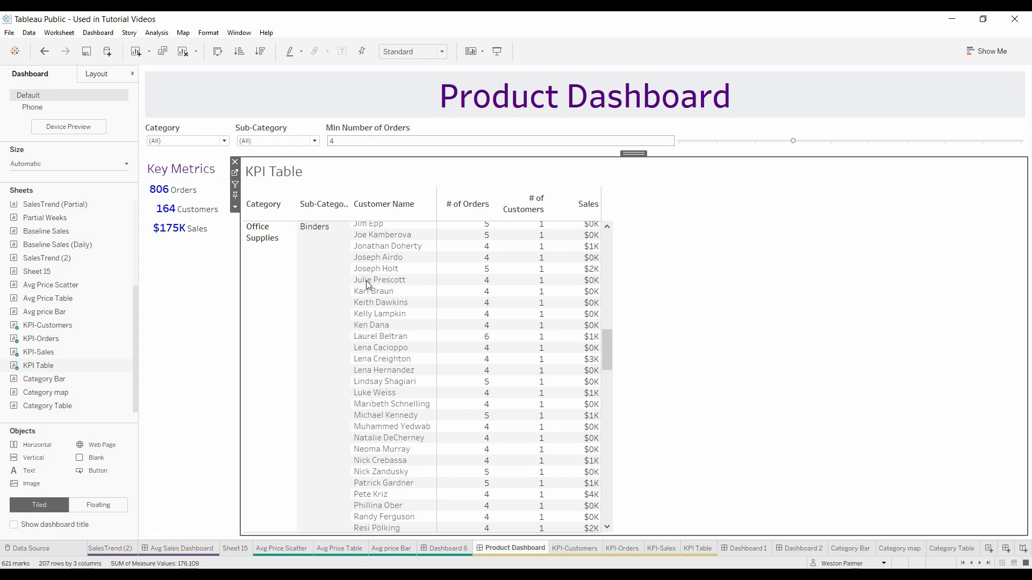
pyautogui.moveTo(486, 257)
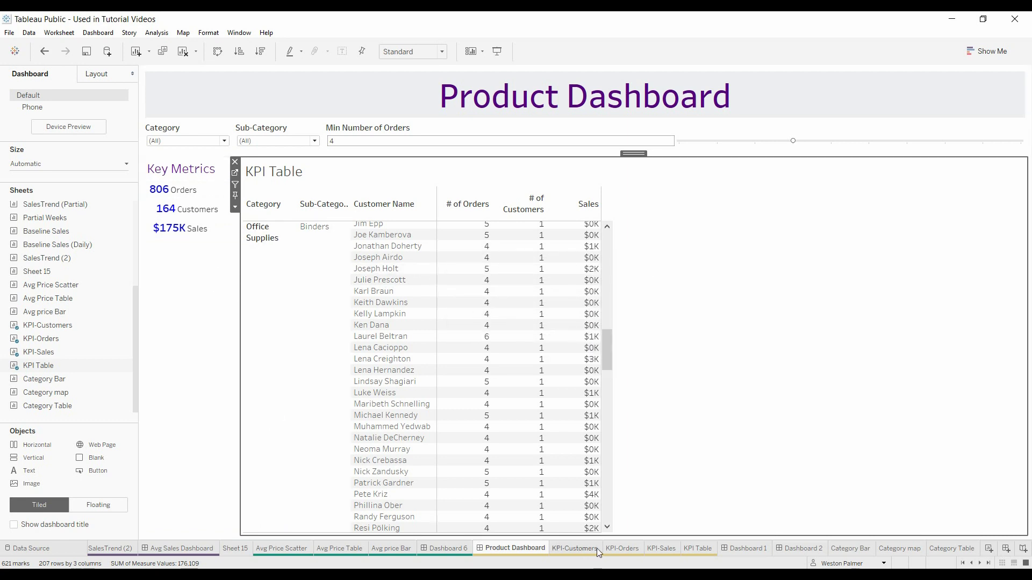
# View the KPI-Customers worksheet, then the KPI-Sales worksheet showing $175K Sales
pyautogui.click(582, 550)
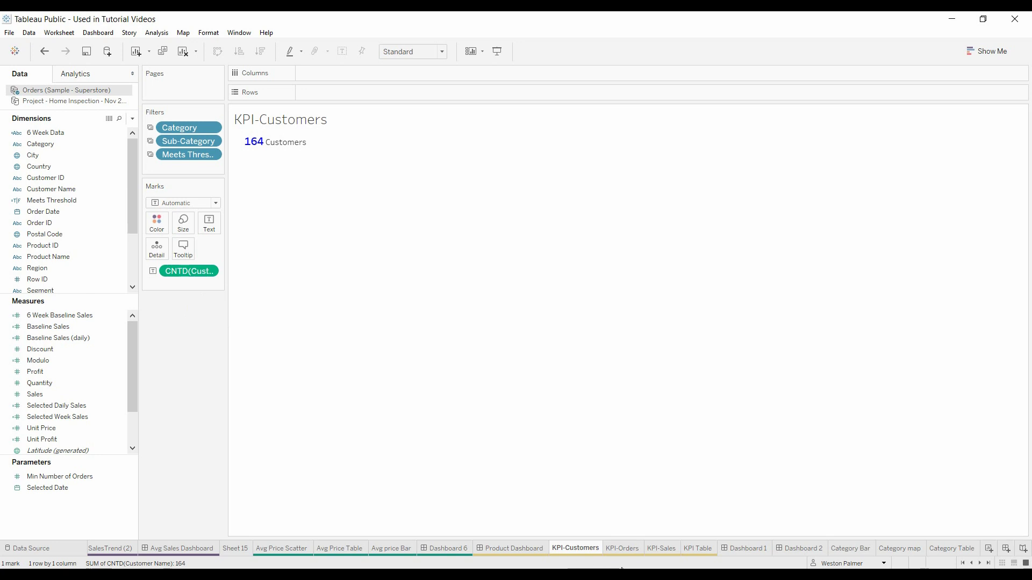
pyautogui.click(660, 549)
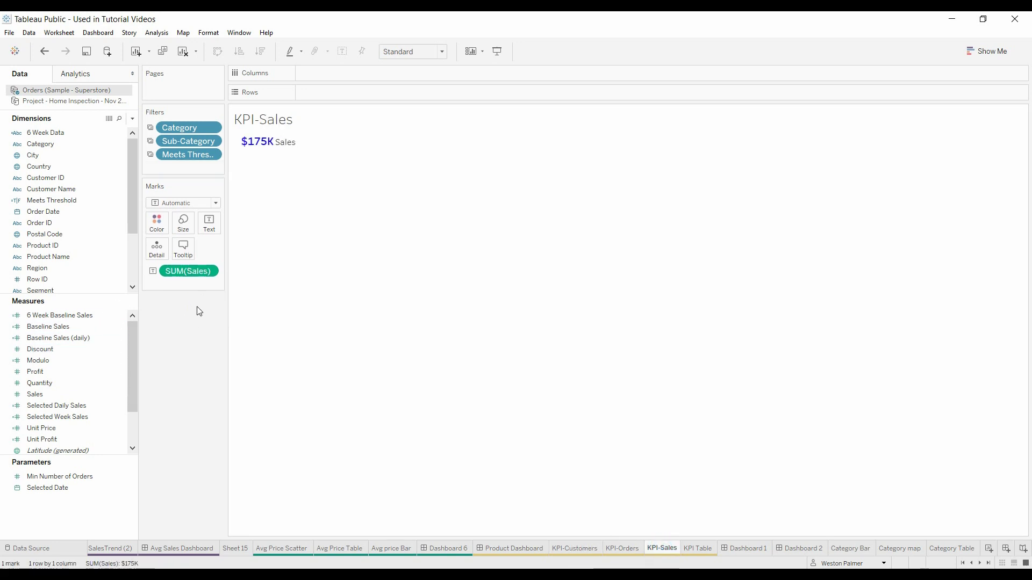